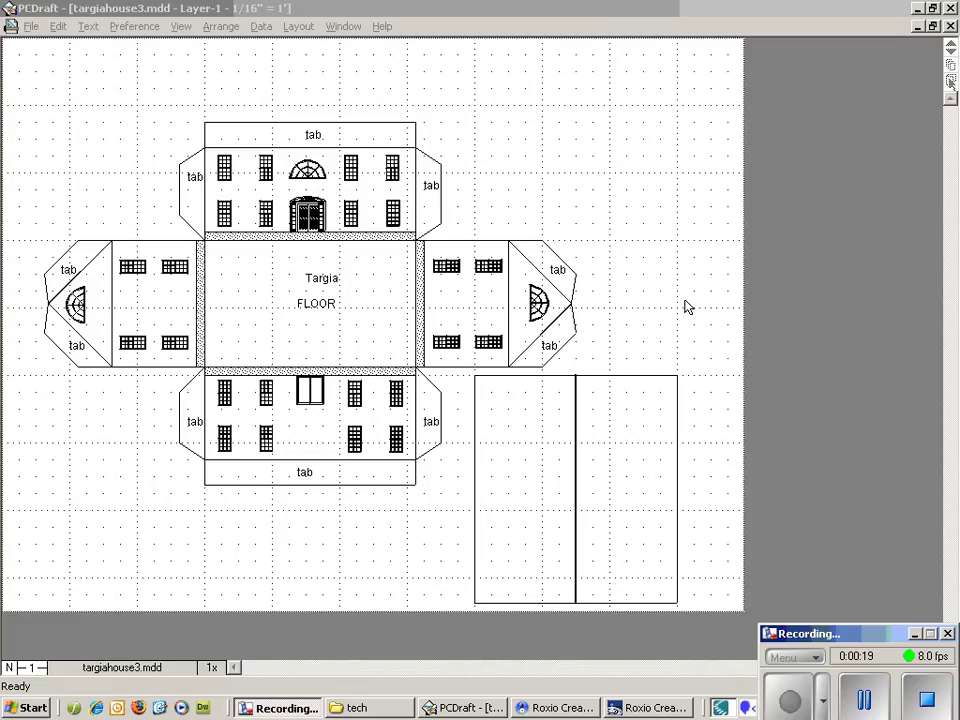
# Step: Activate the PCDraft window showing the targiahouse3.mdd house net so its tool palettes reappear
pyautogui.click(700, 362)
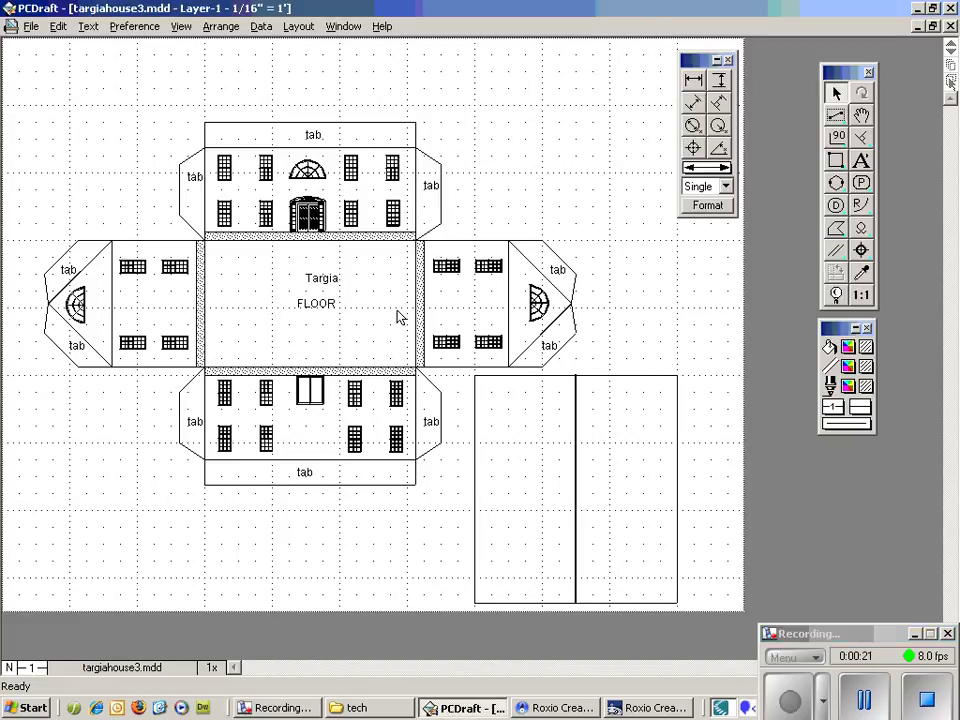
# Step: Move the attribute palette left of the canvas and browse the Fill Pattern list
pyautogui.moveTo(840, 330); pyautogui.dragTo(80, 422)
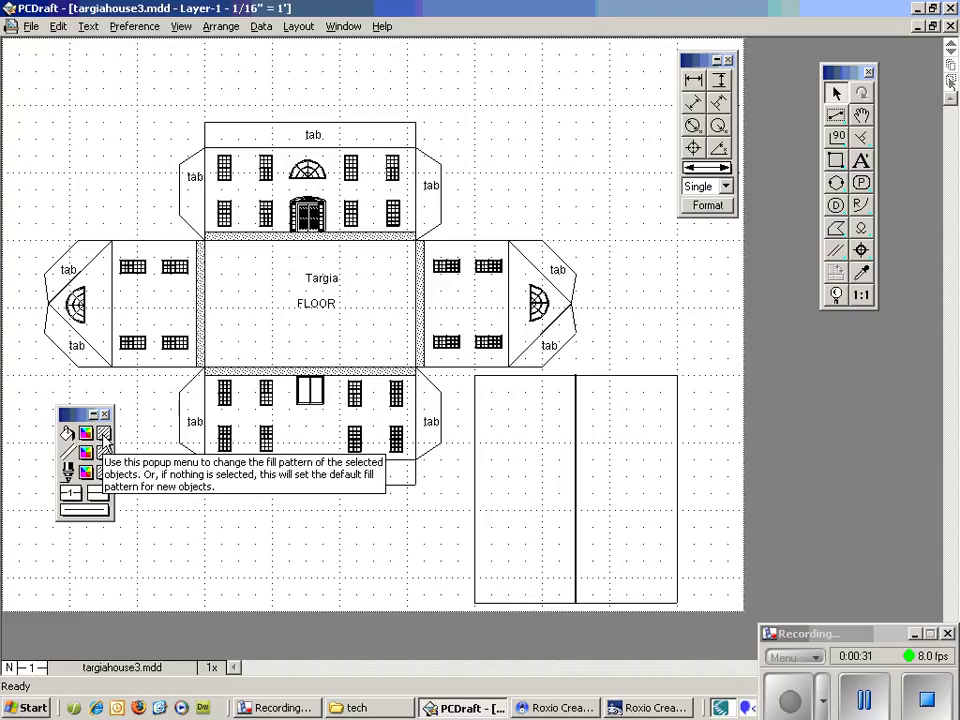
pyautogui.click(103, 438)
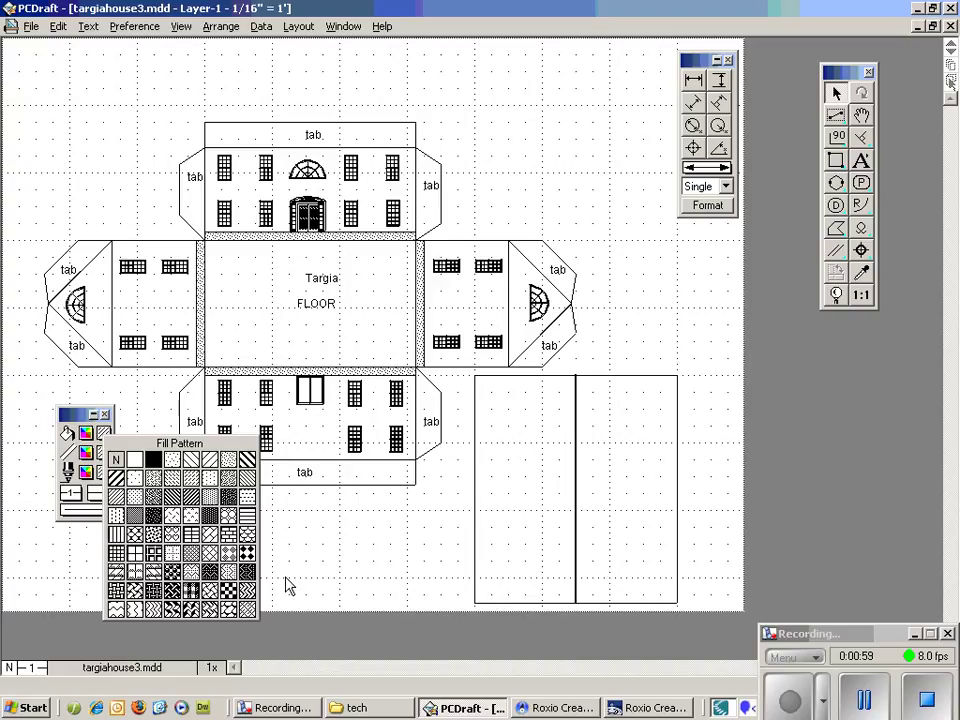
pyautogui.click(864, 700)
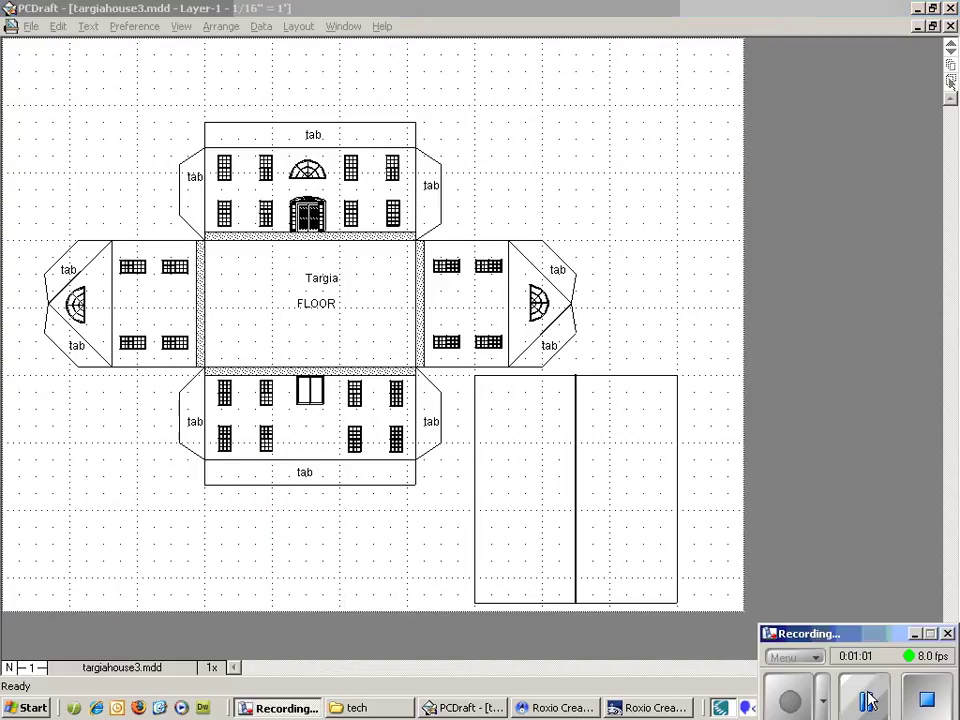
pyautogui.click(320, 591)
pyautogui.click(103, 436)
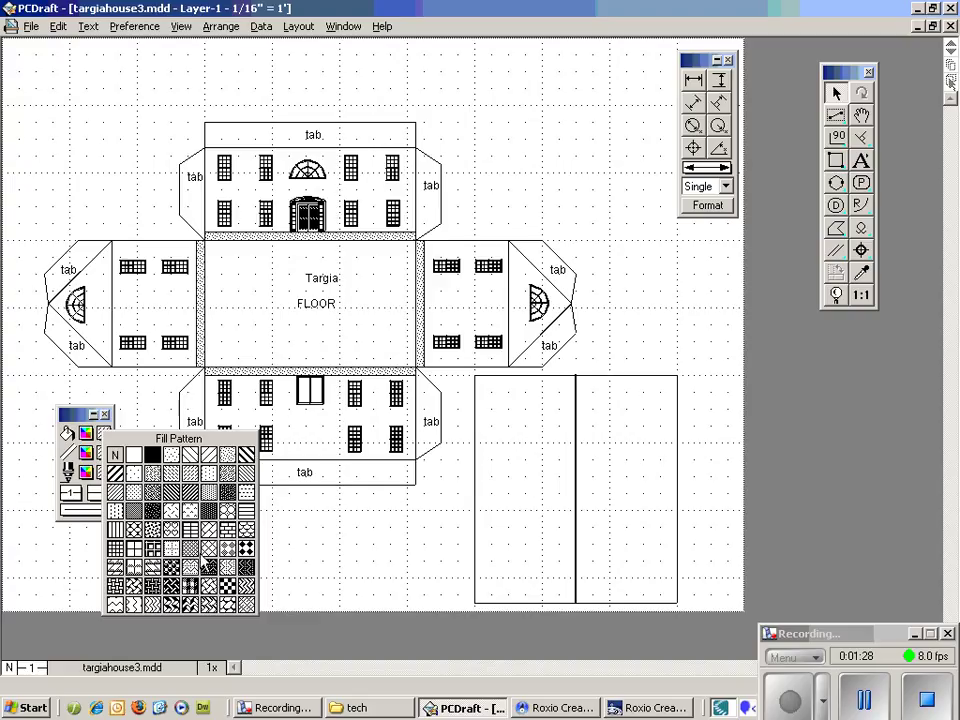
# Step: Fill the top wall panel with the brick pattern
pyautogui.click(273, 217)
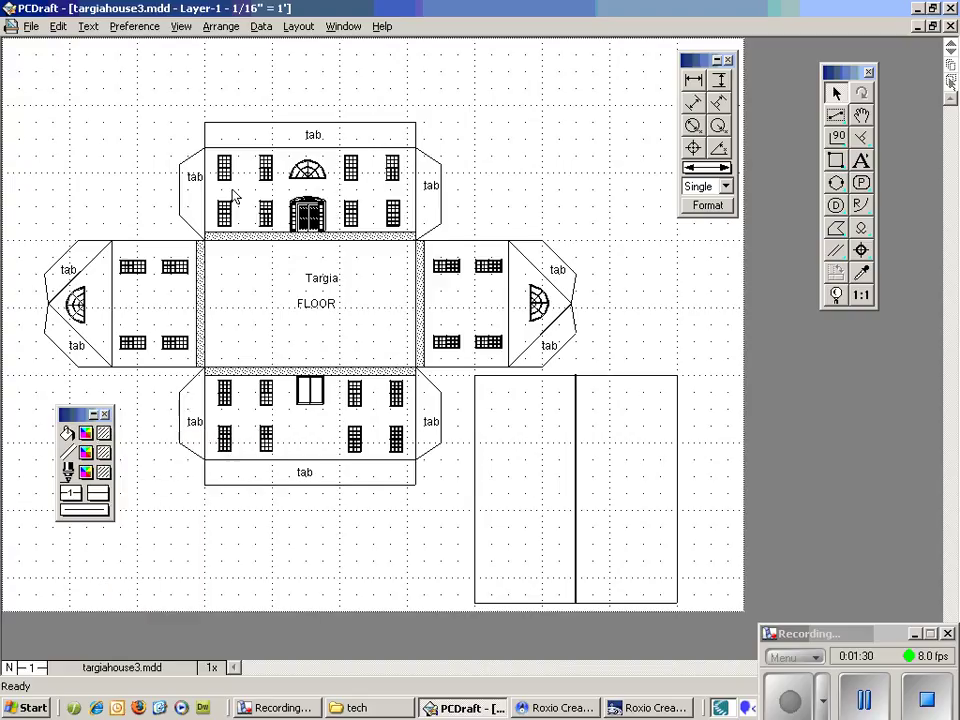
pyautogui.click(250, 237)
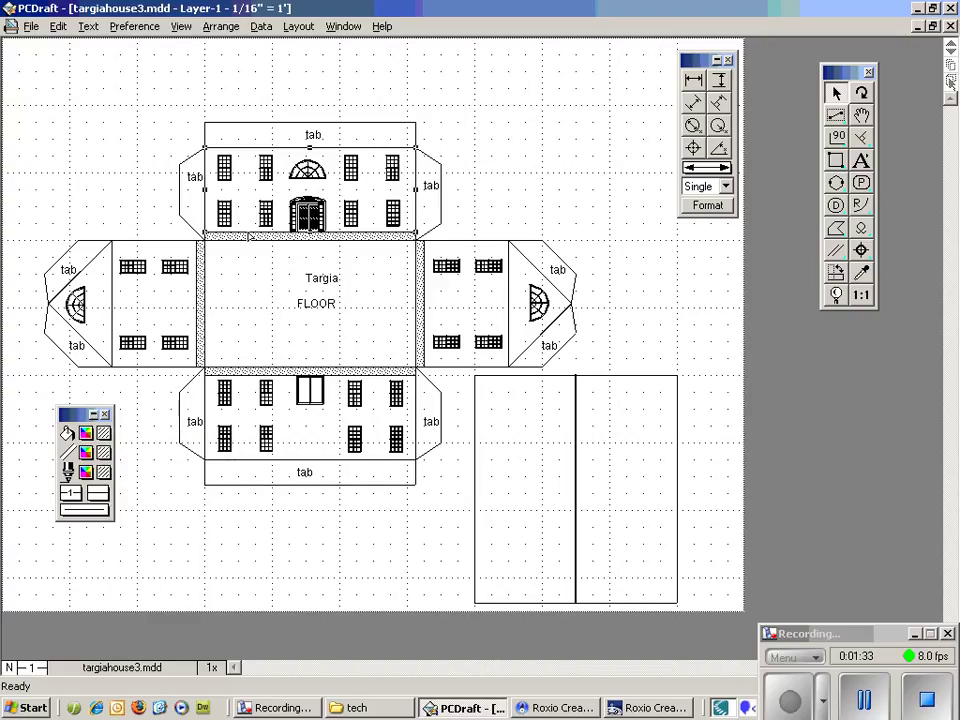
pyautogui.click(104, 432)
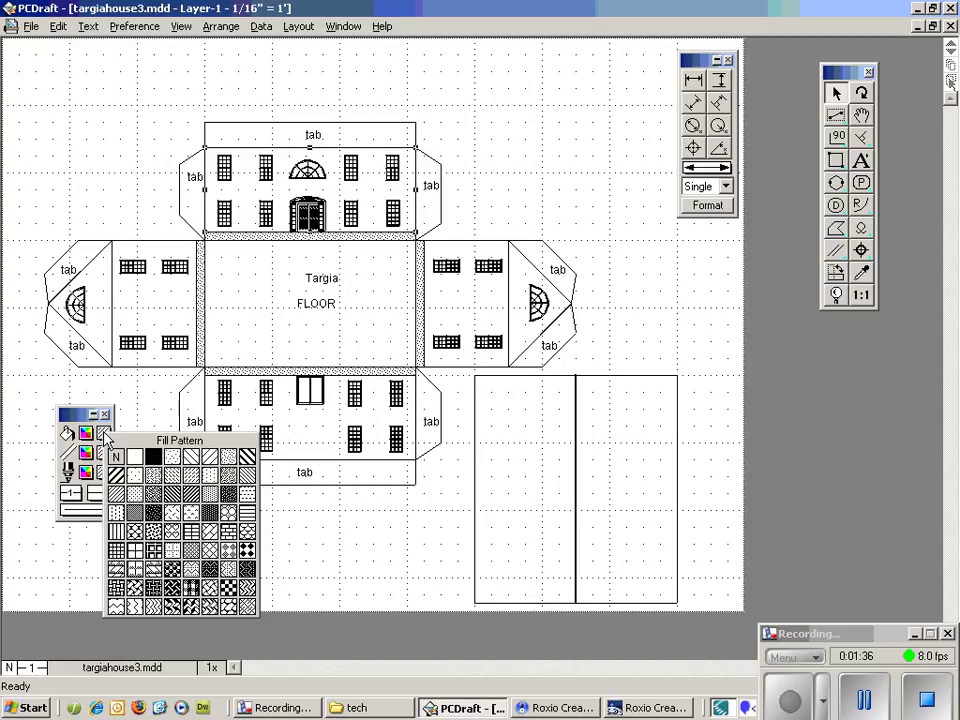
pyautogui.click(229, 537)
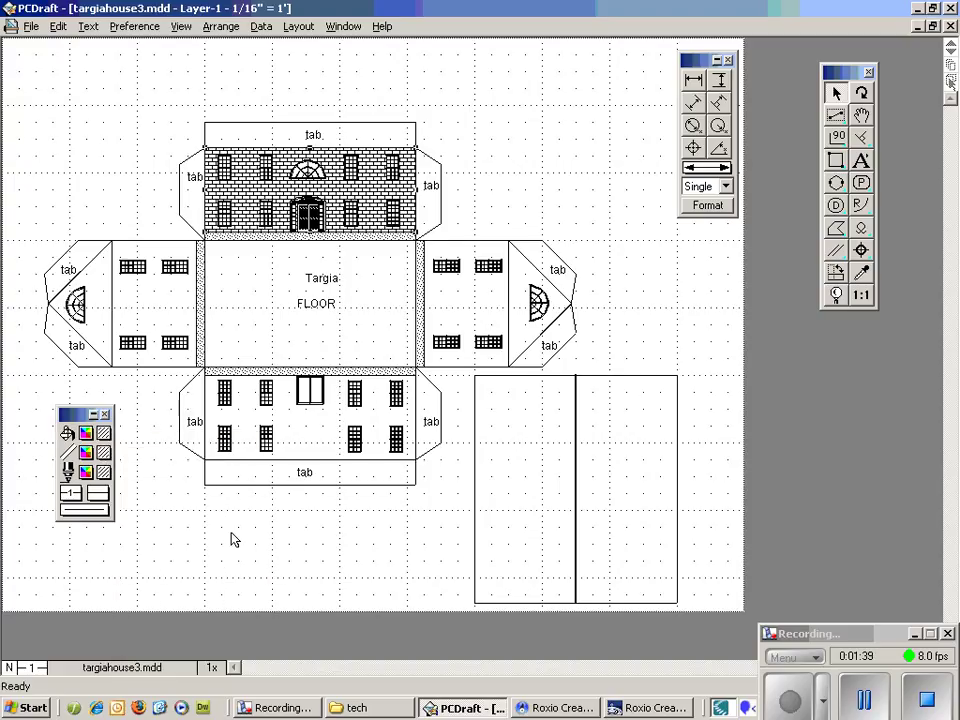
# Step: Fill the bottom wall panel with the same brick pattern
pyautogui.click(192, 415)
pyautogui.click(248, 462)
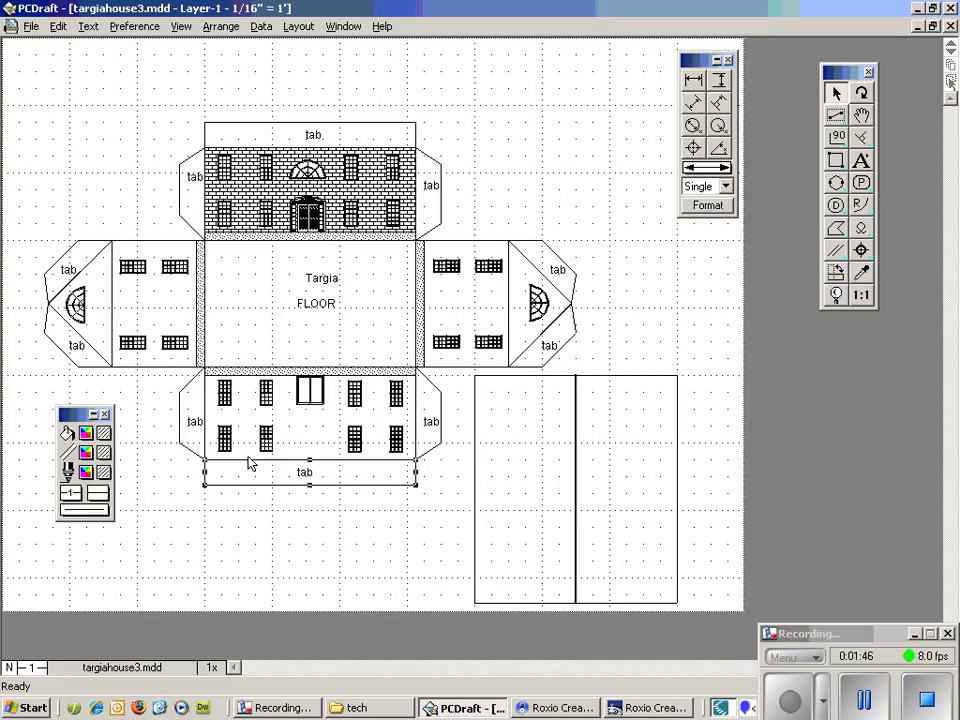
pyautogui.click(257, 386)
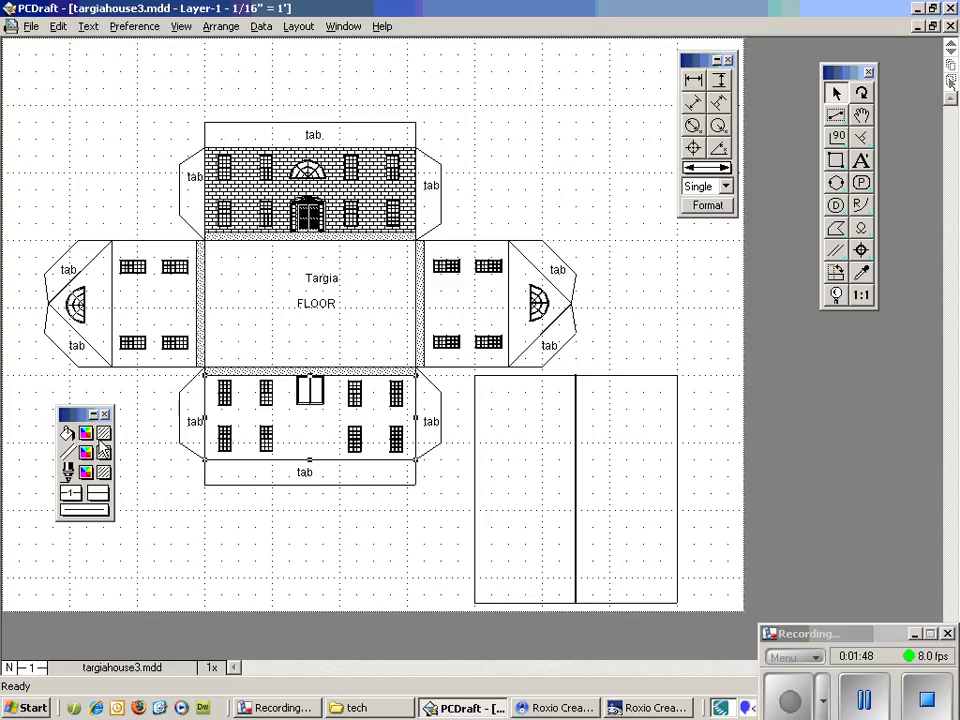
pyautogui.click(104, 432)
pyautogui.click(229, 535)
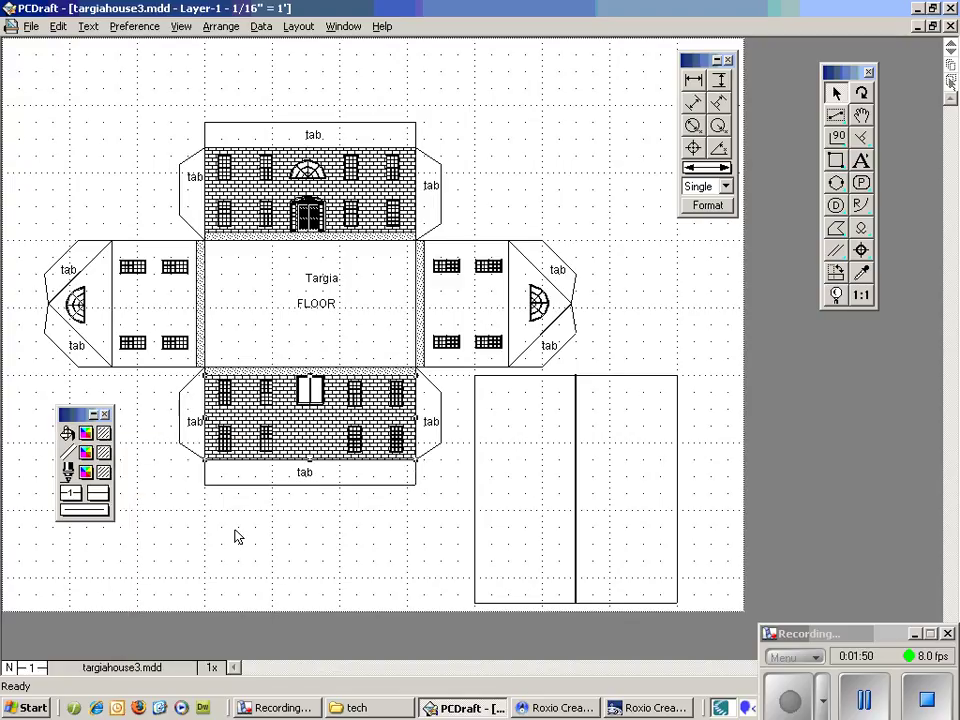
# Step: Open the brick pattern in Edit Patterns and view its Pattern Color choices without changing them
pyautogui.click(128, 30)
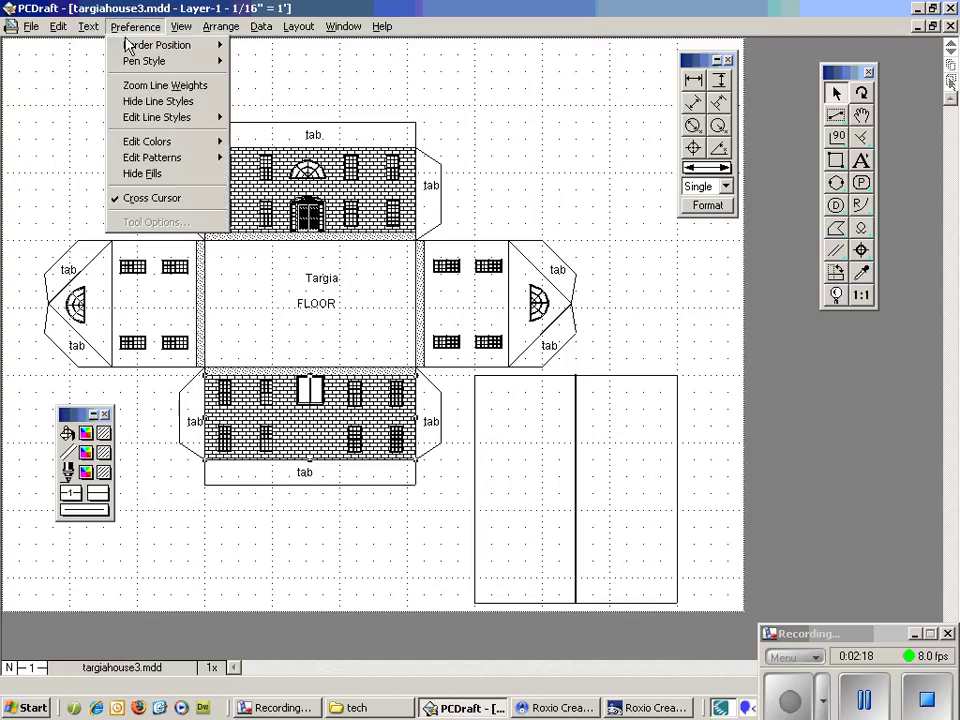
pyautogui.moveTo(167, 160)
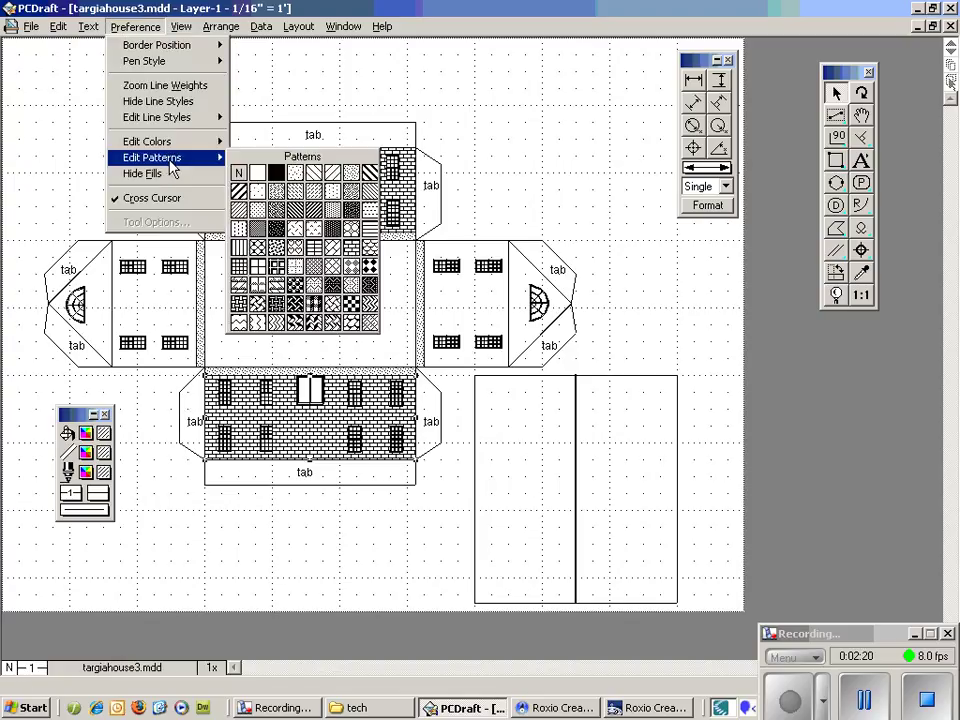
pyautogui.click(258, 189)
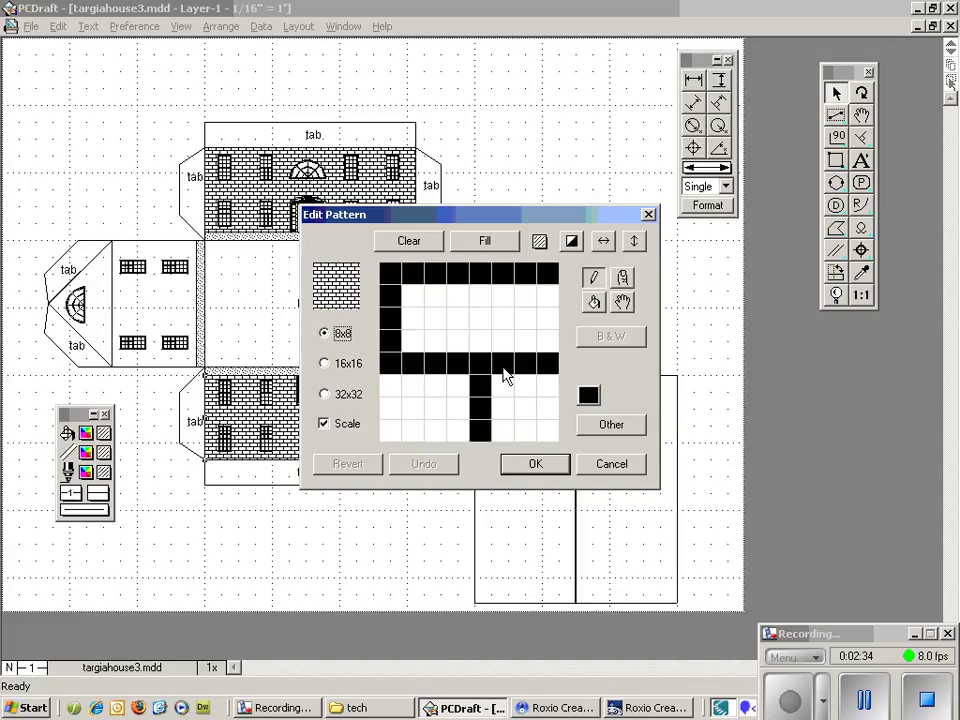
pyautogui.click(588, 394)
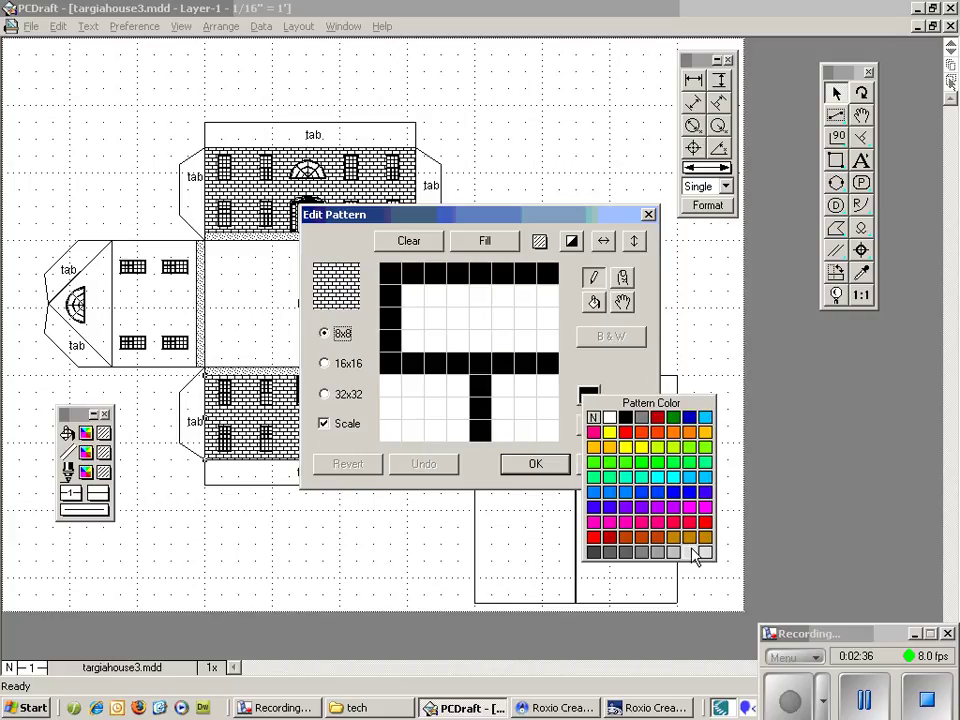
pyautogui.click(590, 392)
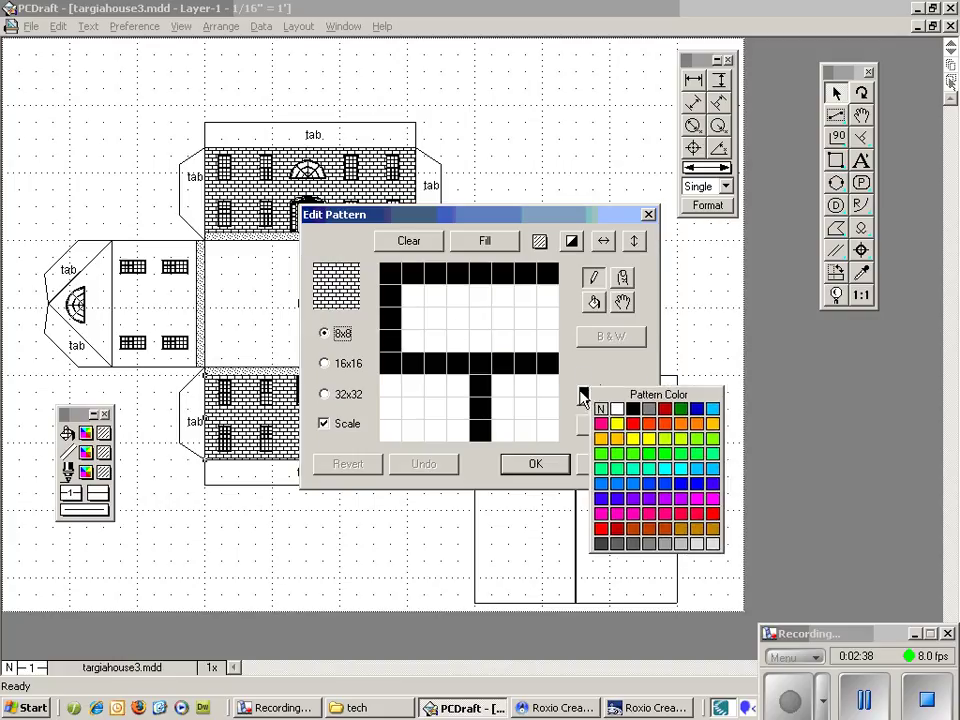
pyautogui.click(570, 385)
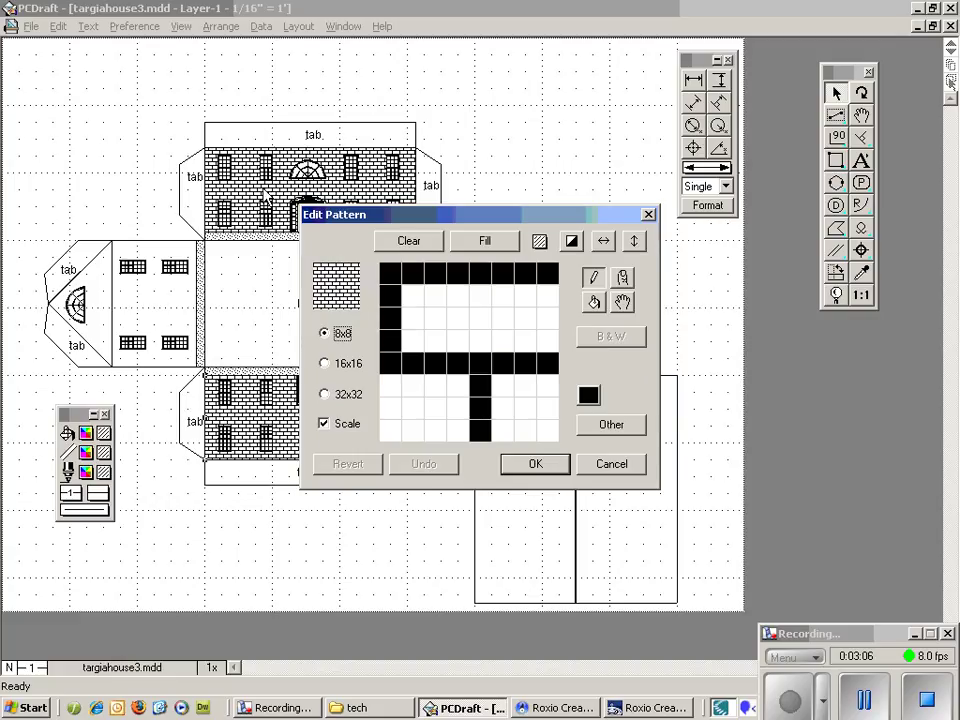
# Step: Cancel the pattern editor and open the scale pattern in Edit Patterns instead
pyautogui.click(632, 466)
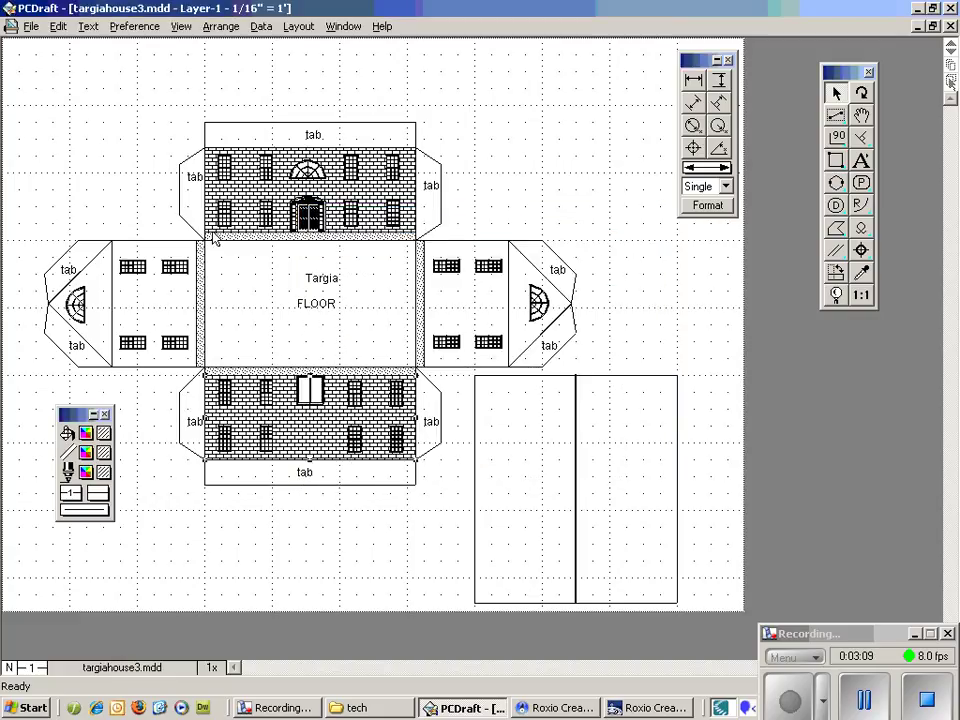
pyautogui.click(128, 26)
pyautogui.moveTo(178, 163)
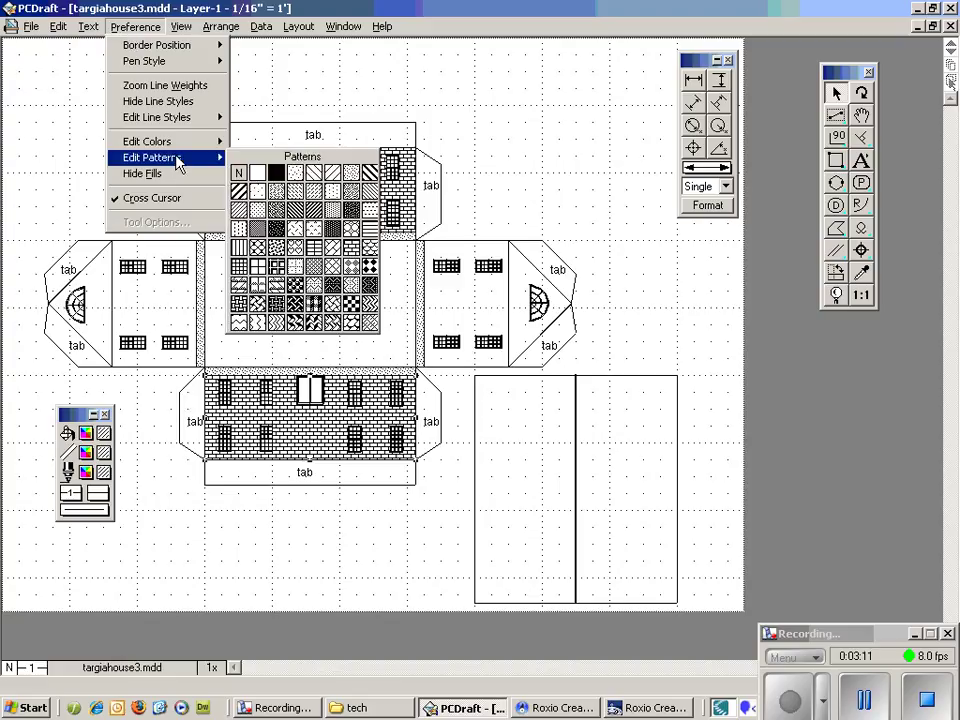
pyautogui.click(370, 246)
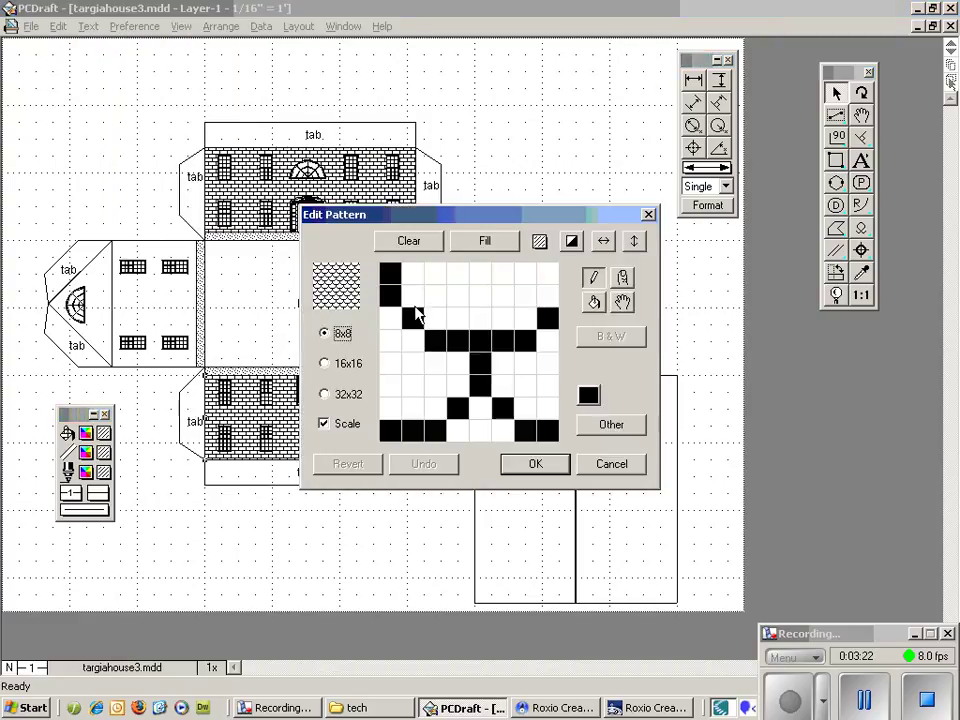
# Step: Clear the pattern's black pixels, paint the first and fifth columns black, and confirm
pyautogui.click(390, 274)
pyautogui.click(390, 296)
pyautogui.click(412, 319)
pyautogui.moveTo(435, 340)
pyautogui.mouseDown()
pyautogui.moveTo(514, 344)
pyautogui.moveTo(546, 326)
pyautogui.mouseUp()
pyautogui.click(480, 368)
pyautogui.moveTo(480, 375)
pyautogui.mouseDown()
pyautogui.moveTo(511, 409)
pyautogui.moveTo(545, 427)
pyautogui.moveTo(521, 430)
pyautogui.moveTo(465, 404)
pyautogui.moveTo(456, 421)
pyautogui.moveTo(397, 440)
pyautogui.mouseUp()
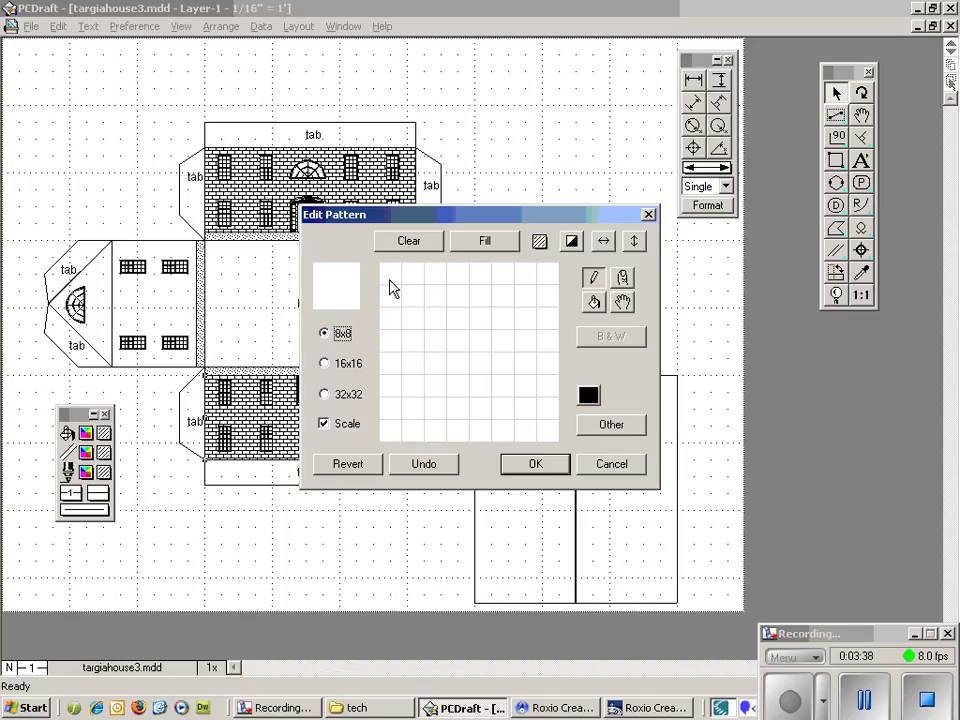
pyautogui.moveTo(390, 274)
pyautogui.mouseDown()
pyautogui.moveTo(389, 431)
pyautogui.moveTo(482, 430)
pyautogui.moveTo(482, 393)
pyautogui.mouseUp()
pyautogui.moveTo(482, 344)
pyautogui.mouseDown()
pyautogui.moveTo(491, 281)
pyautogui.moveTo(486, 336)
pyautogui.moveTo(541, 345)
pyautogui.mouseUp()
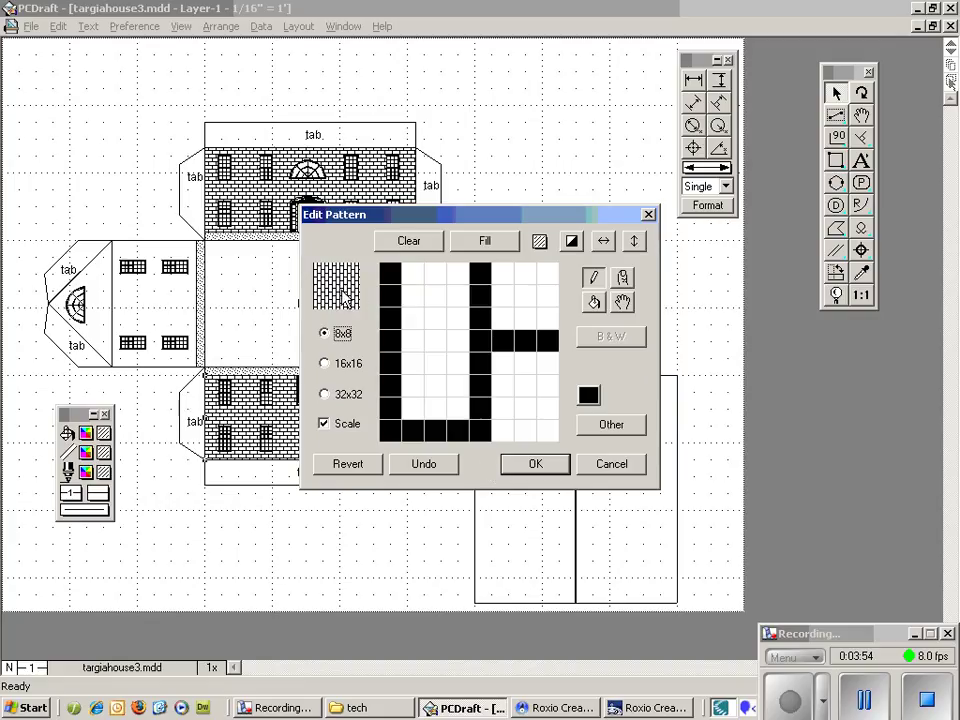
pyautogui.click(538, 468)
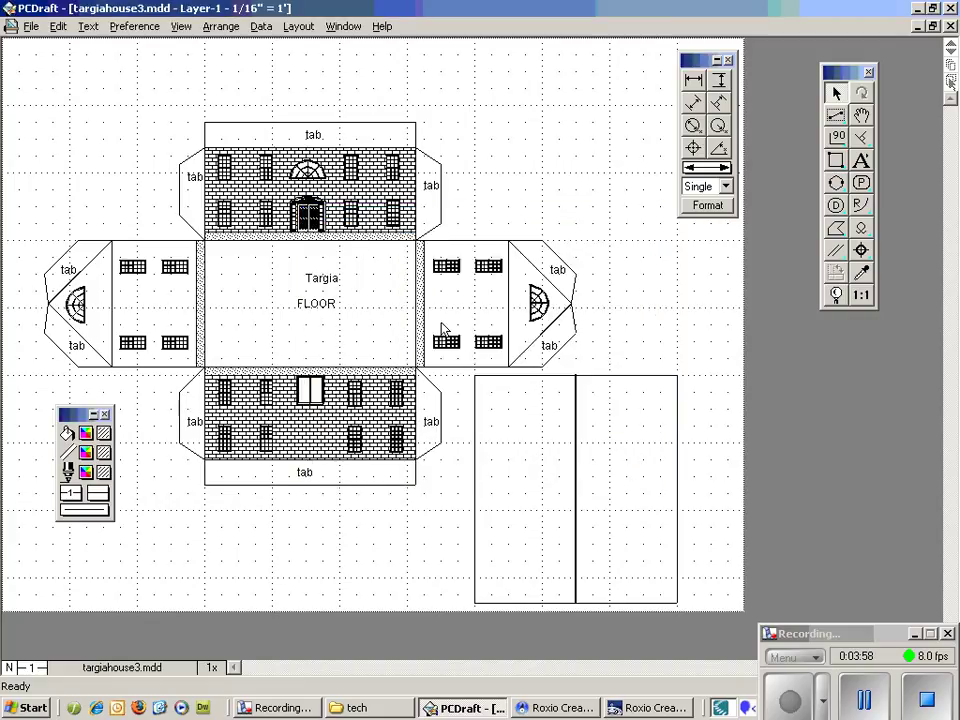
# Step: Fill the left and right side wall panels with the brick pattern
pyautogui.click(439, 369)
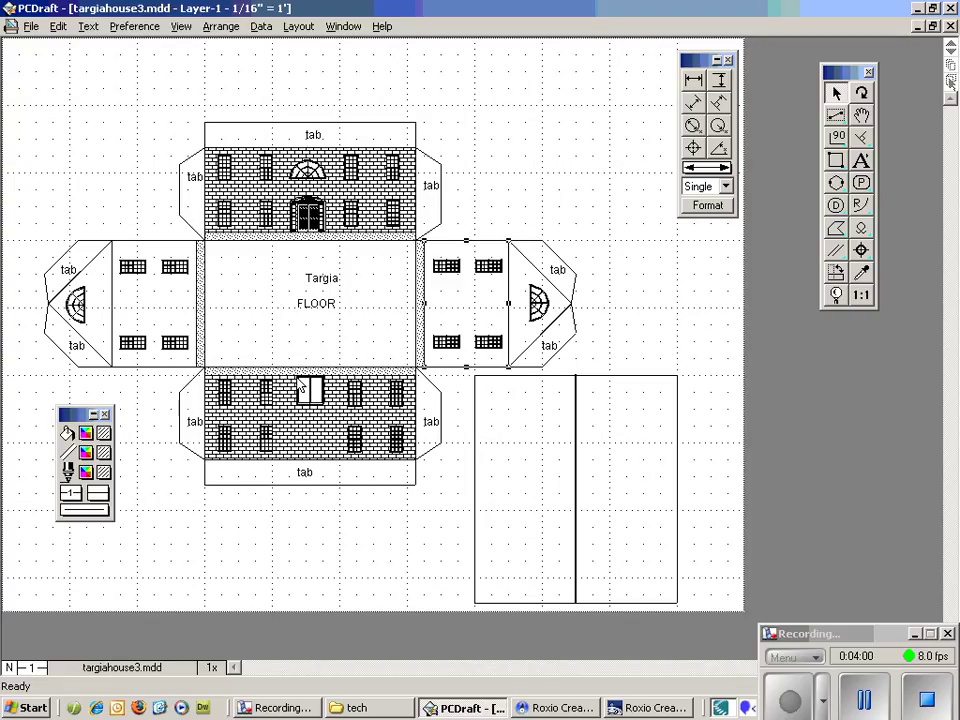
pyautogui.keyDown('shift'); pyautogui.click(154, 369); pyautogui.keyUp('shift')
pyautogui.click(106, 434)
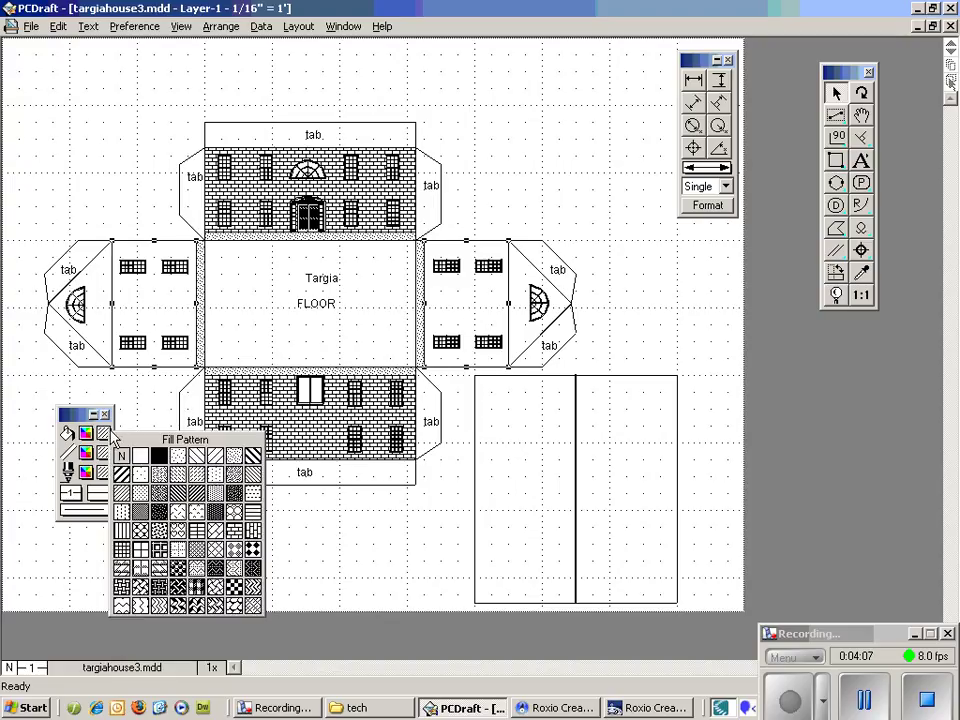
pyautogui.click(254, 531)
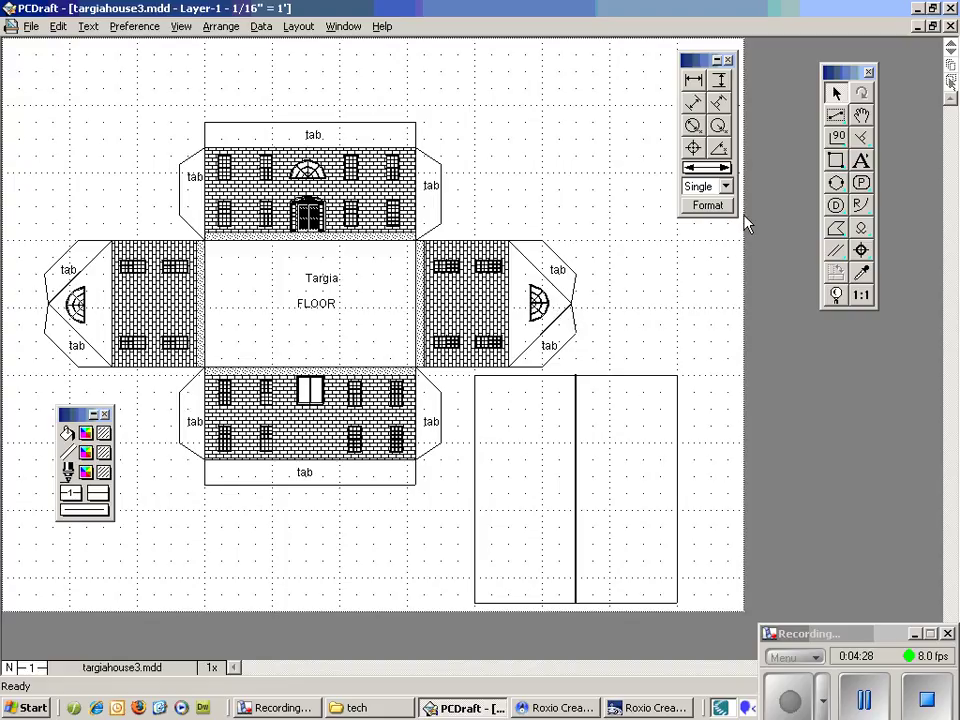
# Step: Draw a polygon triangle over the right gable and fill it with brick
pyautogui.click(838, 231)
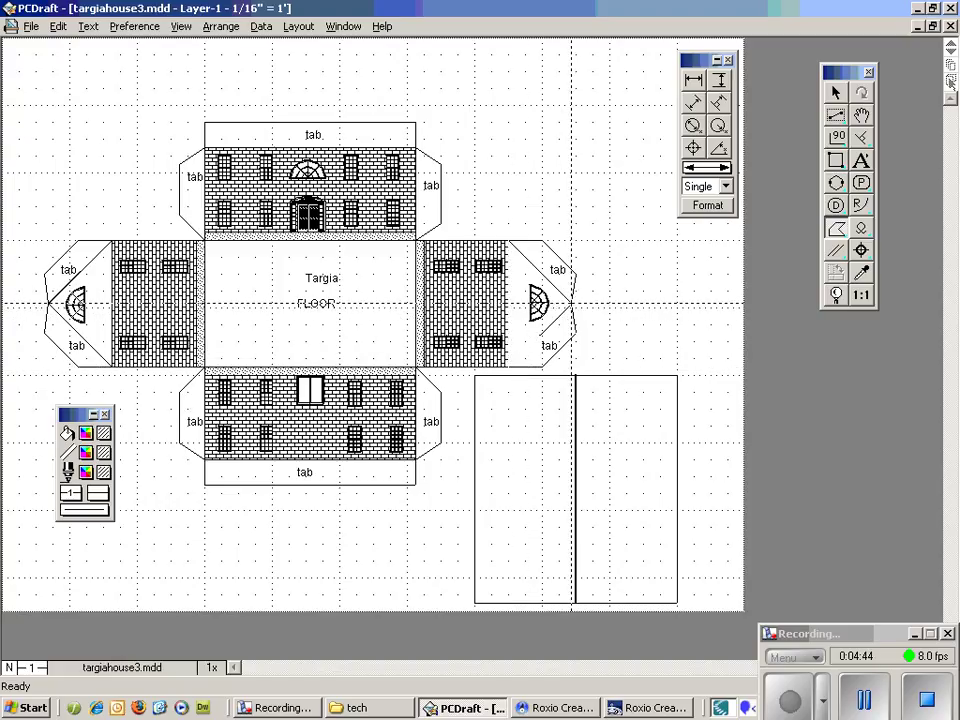
pyautogui.doubleClick(509, 240)
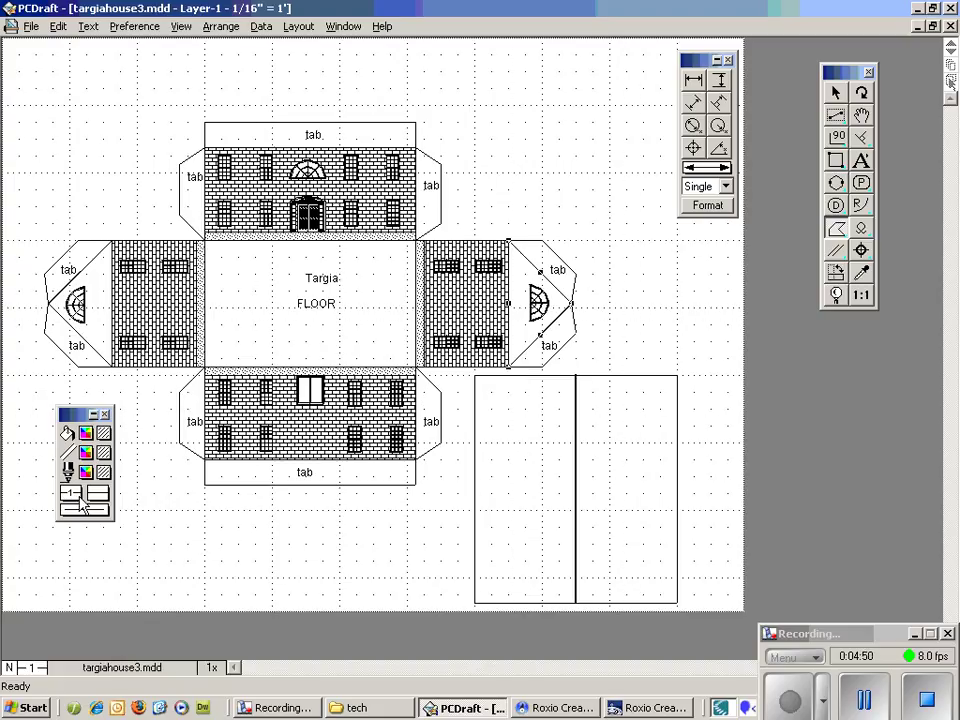
pyautogui.click(104, 431)
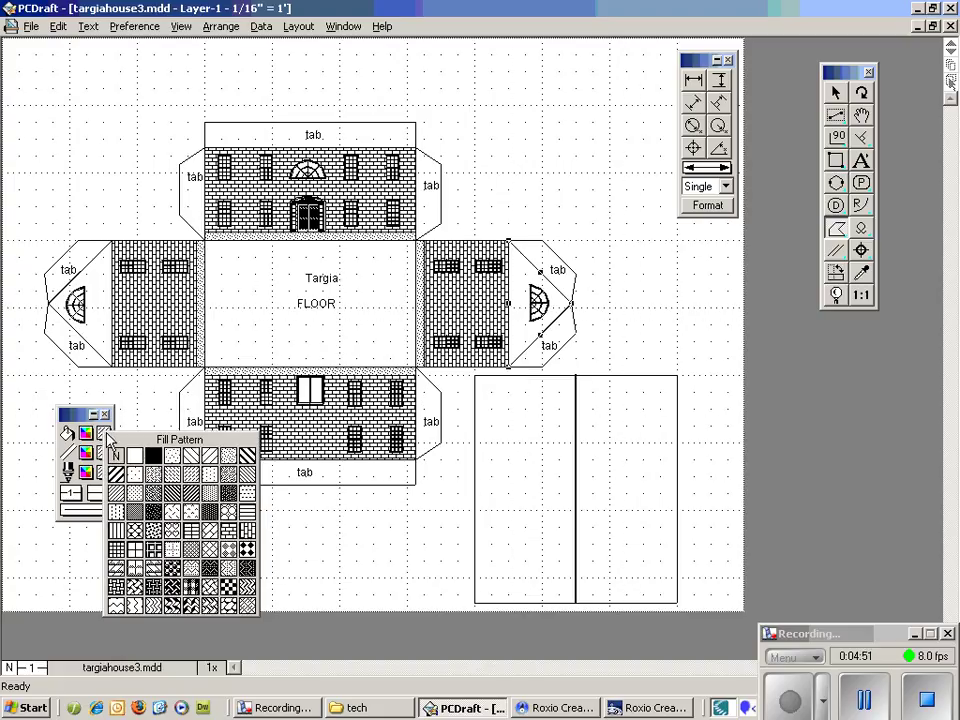
pyautogui.click(253, 529)
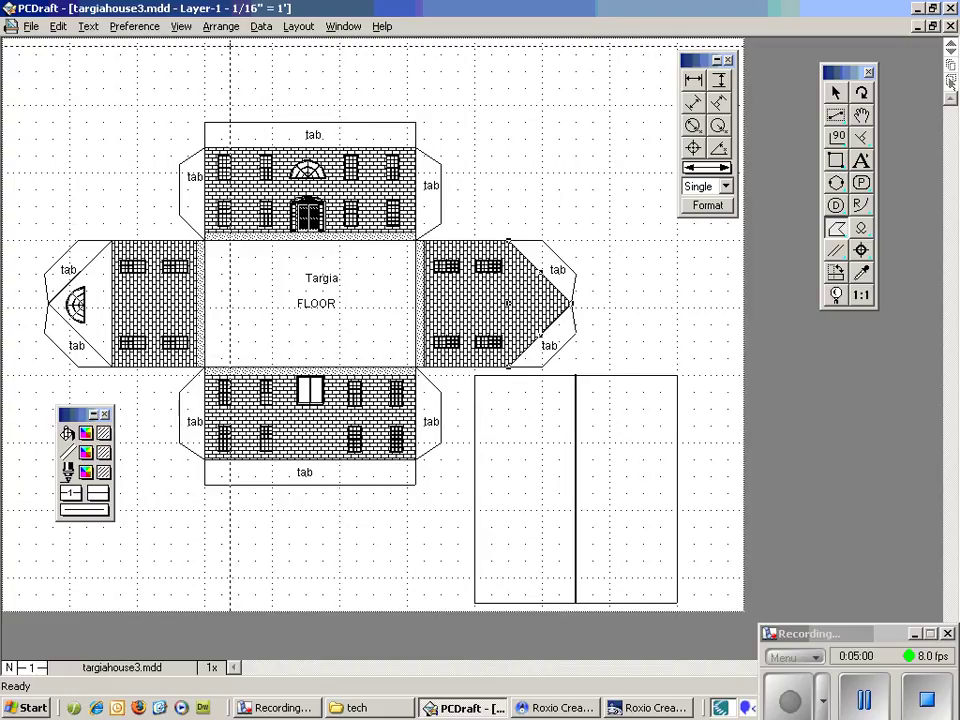
# Step: Send the brick triangle back one and bring the round window to the front
pyautogui.click(222, 27)
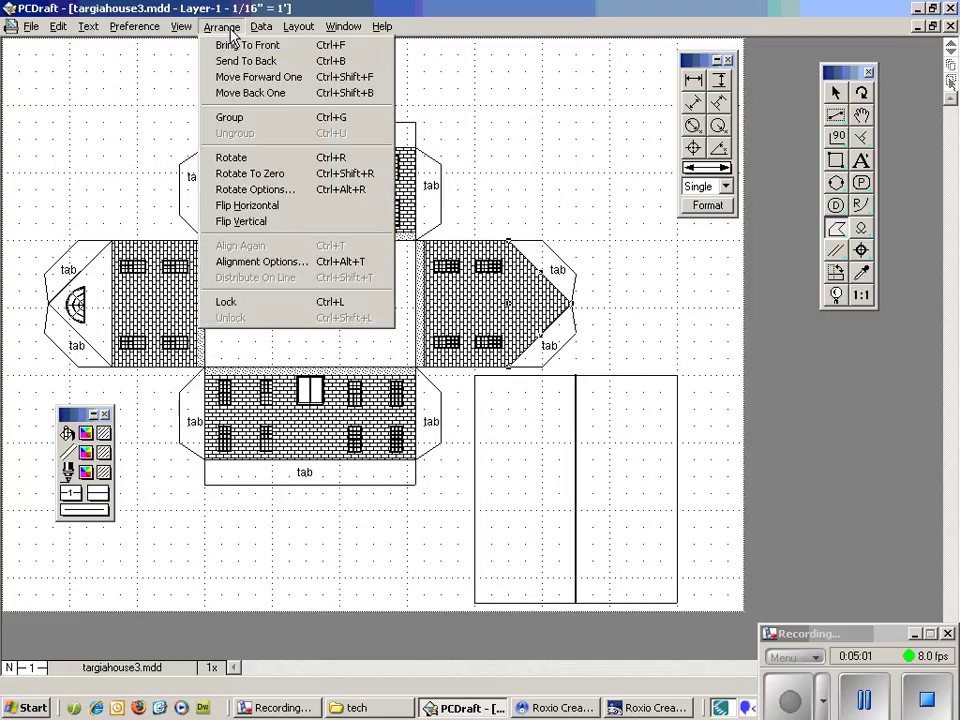
pyautogui.click(246, 91)
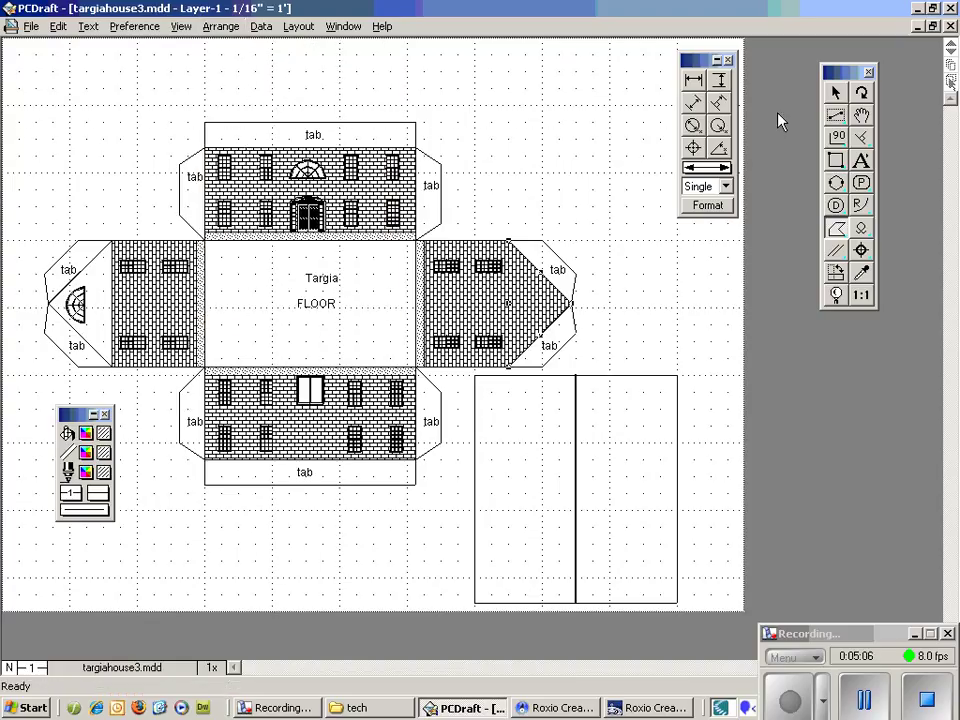
pyautogui.click(833, 93)
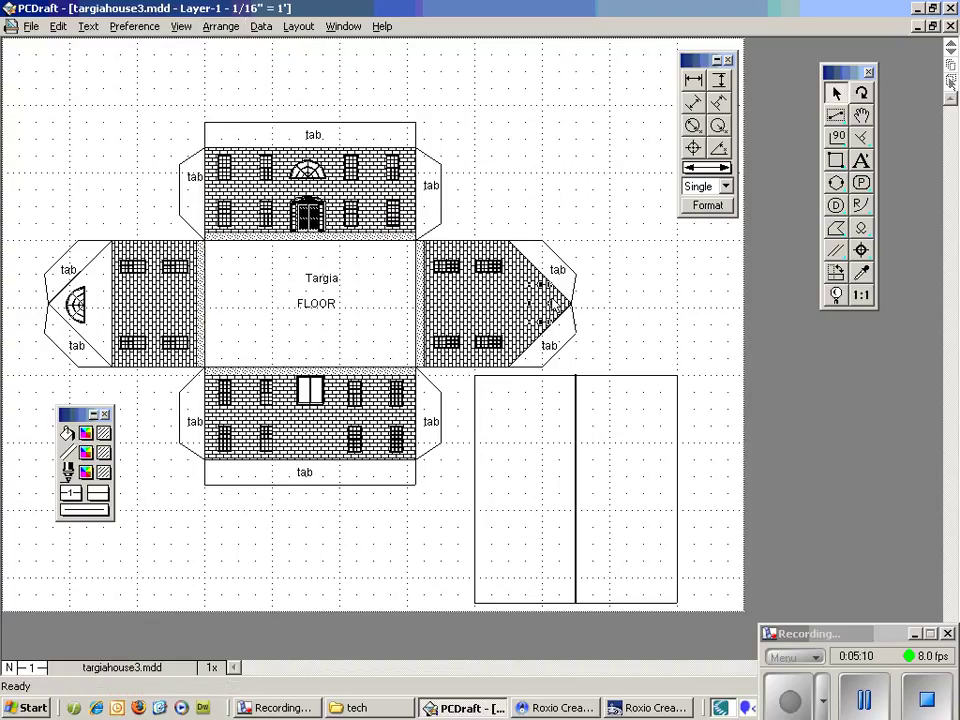
pyautogui.click(220, 28)
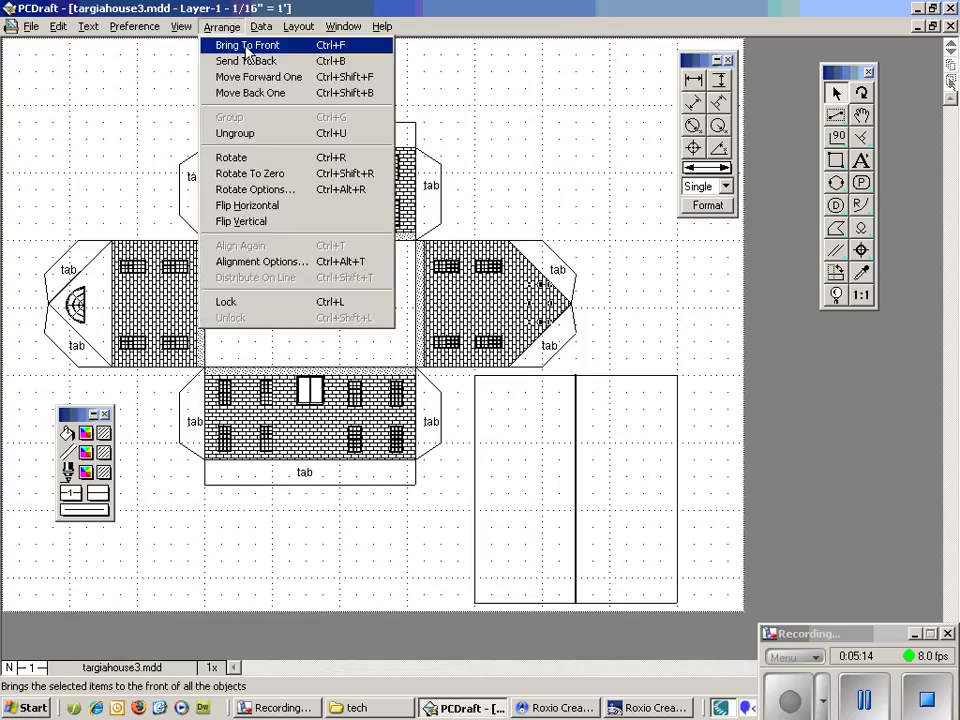
pyautogui.click(246, 46)
pyautogui.click(621, 315)
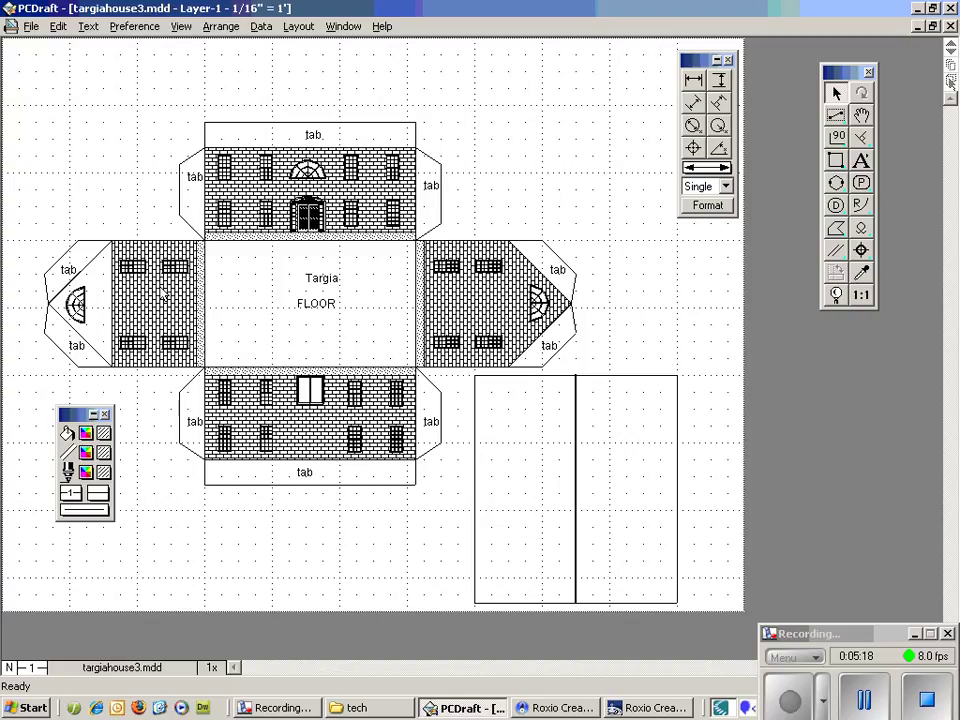
# Step: Draw a polygon triangle over the left gable and fill it with brick
pyautogui.click(830, 229)
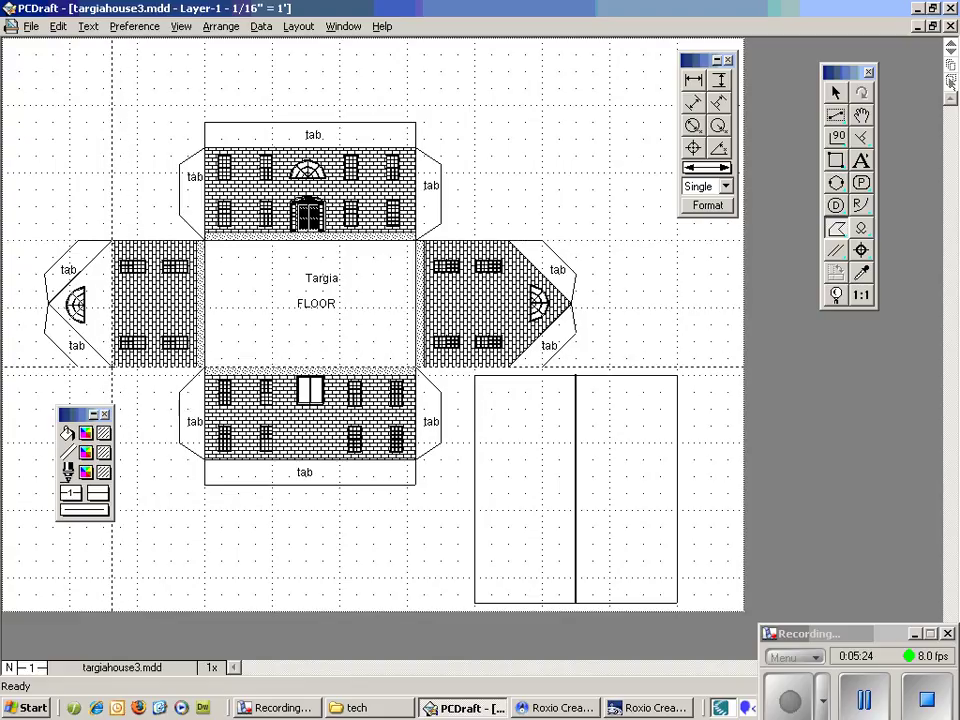
pyautogui.click(48, 303)
pyautogui.doubleClick(111, 303)
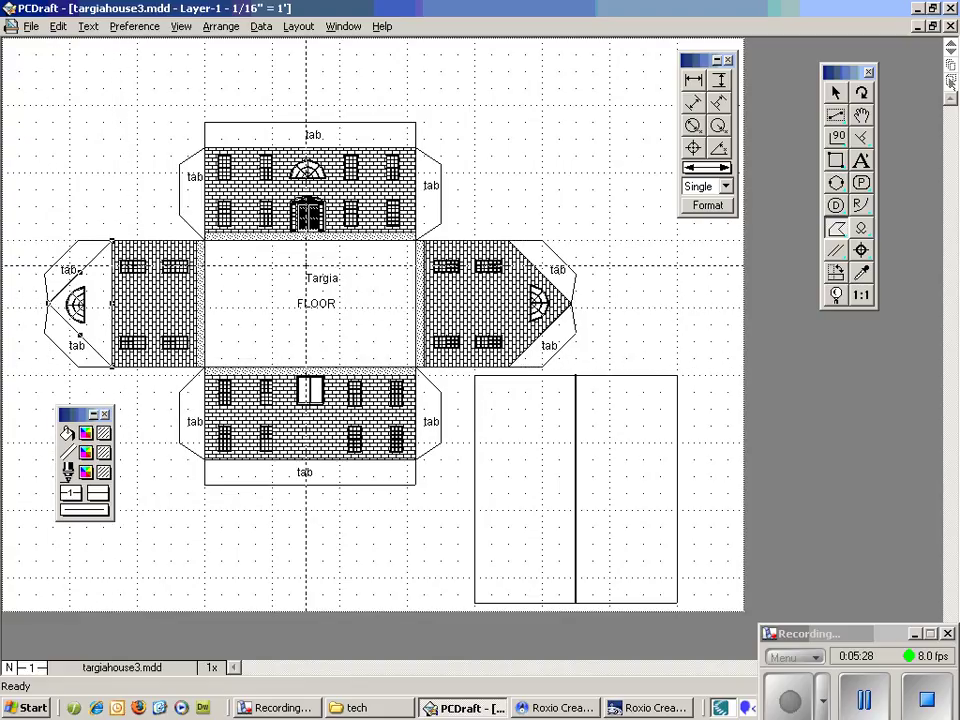
pyautogui.click(103, 433)
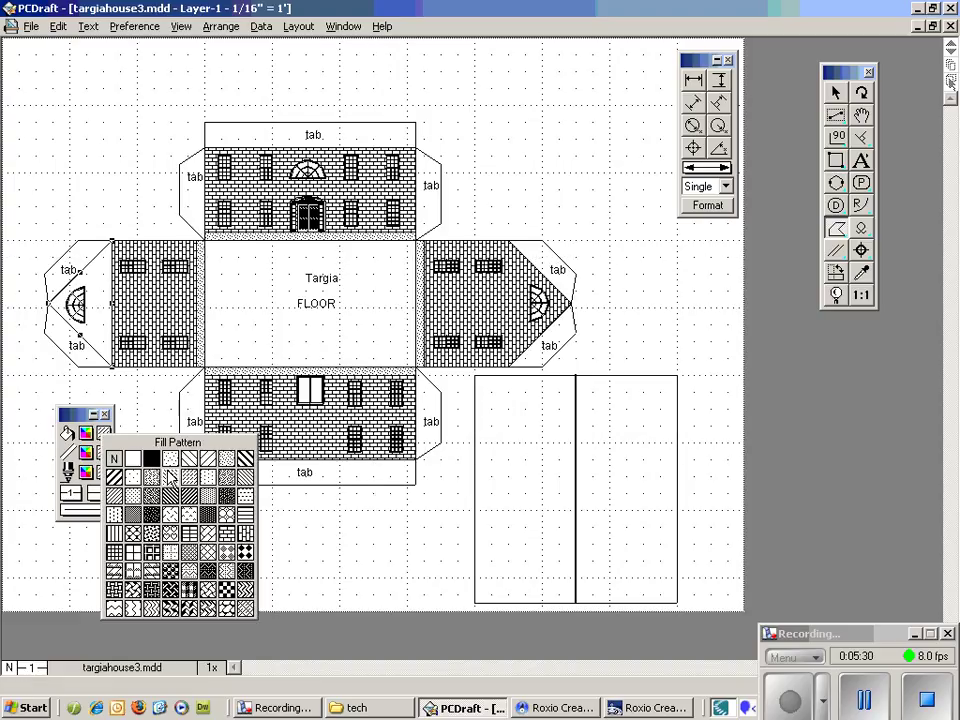
pyautogui.click(240, 530)
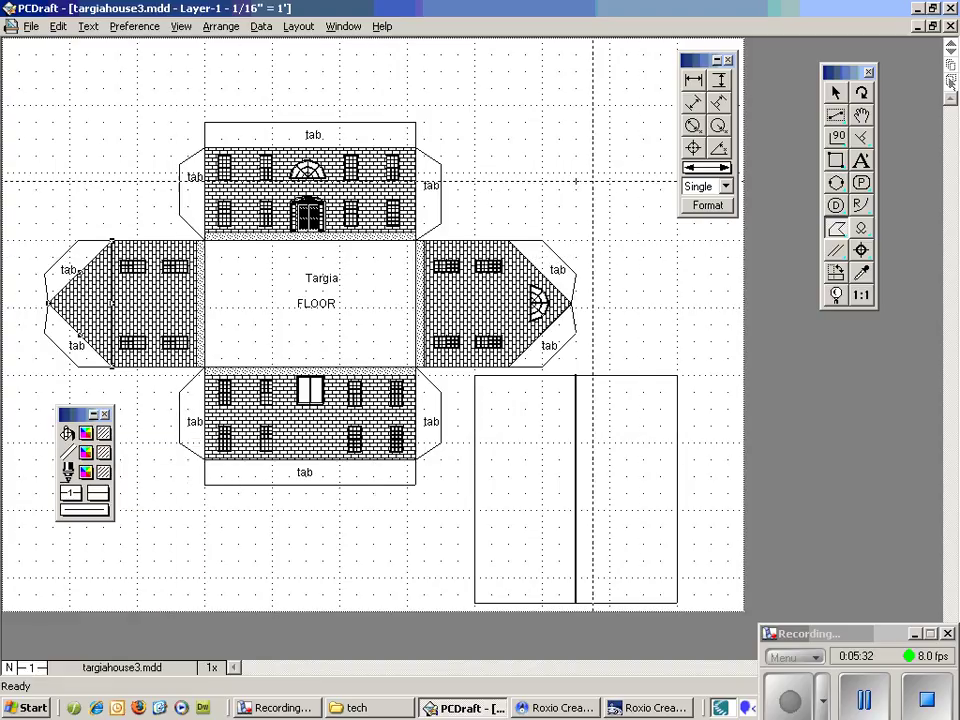
# Step: Bring the left gable's round window to the front over the brick
pyautogui.click(836, 92)
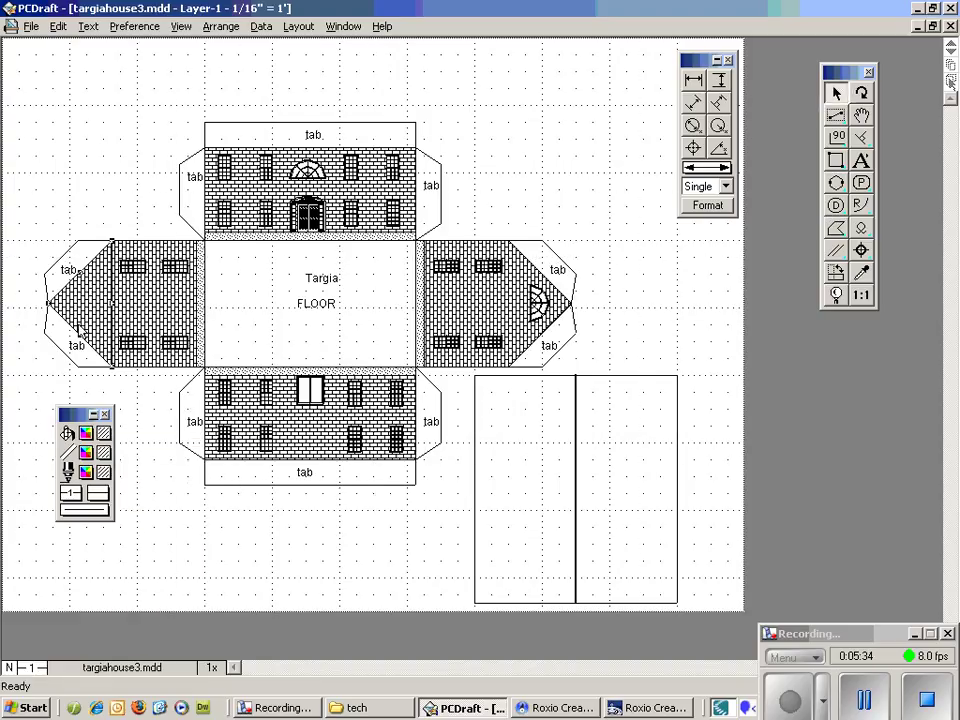
pyautogui.click(58, 229)
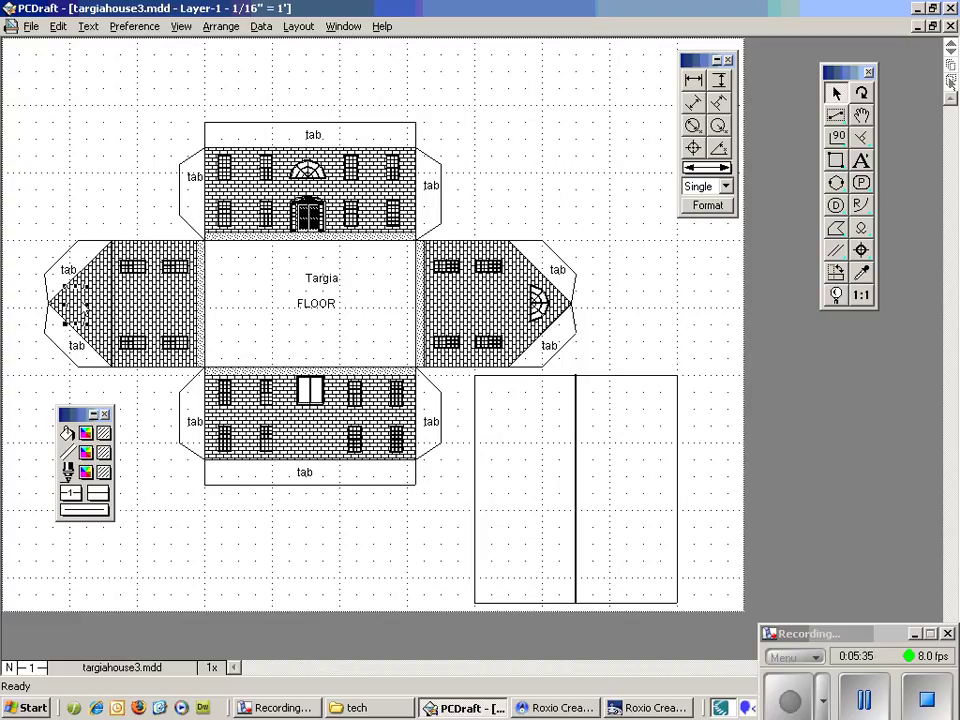
pyautogui.click(218, 26)
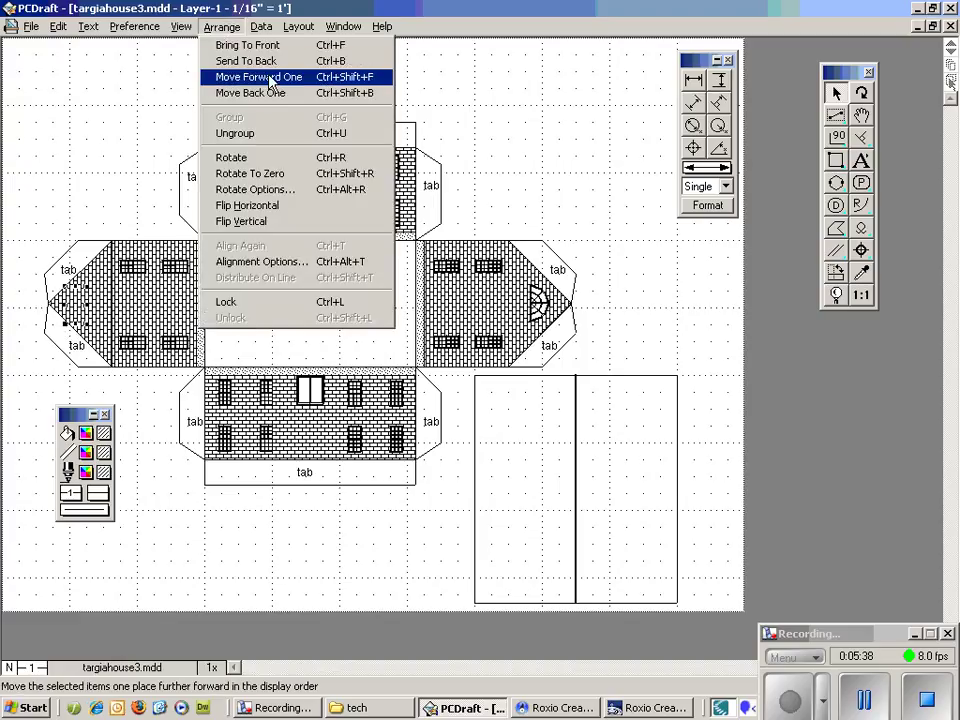
pyautogui.click(262, 46)
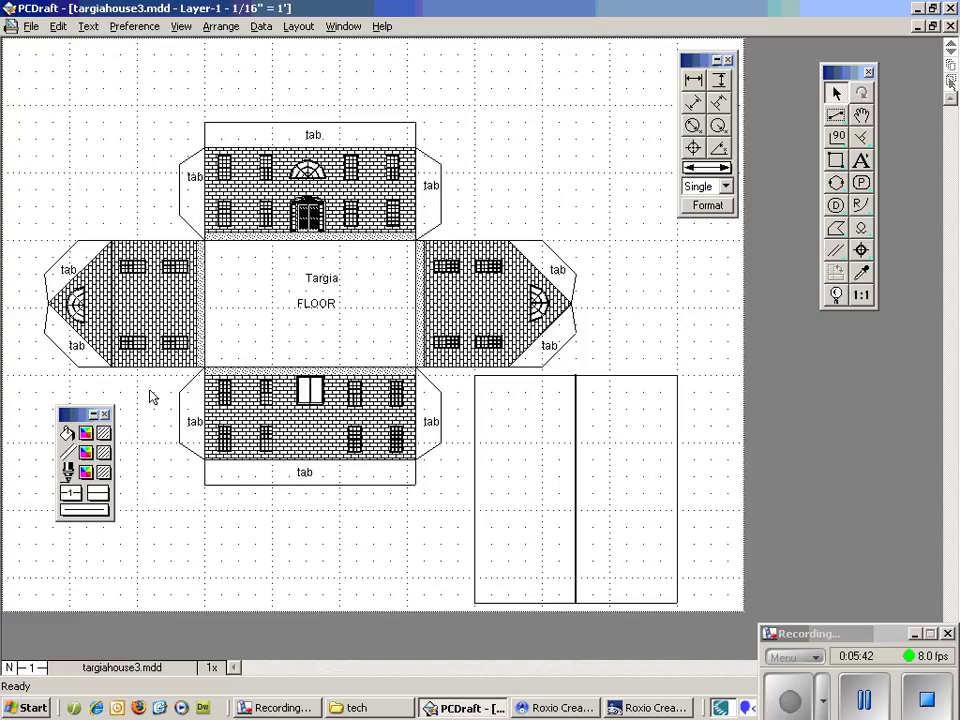
# Step: Fill the two-panel roof piece with the dark woven pattern
pyautogui.click(632, 383)
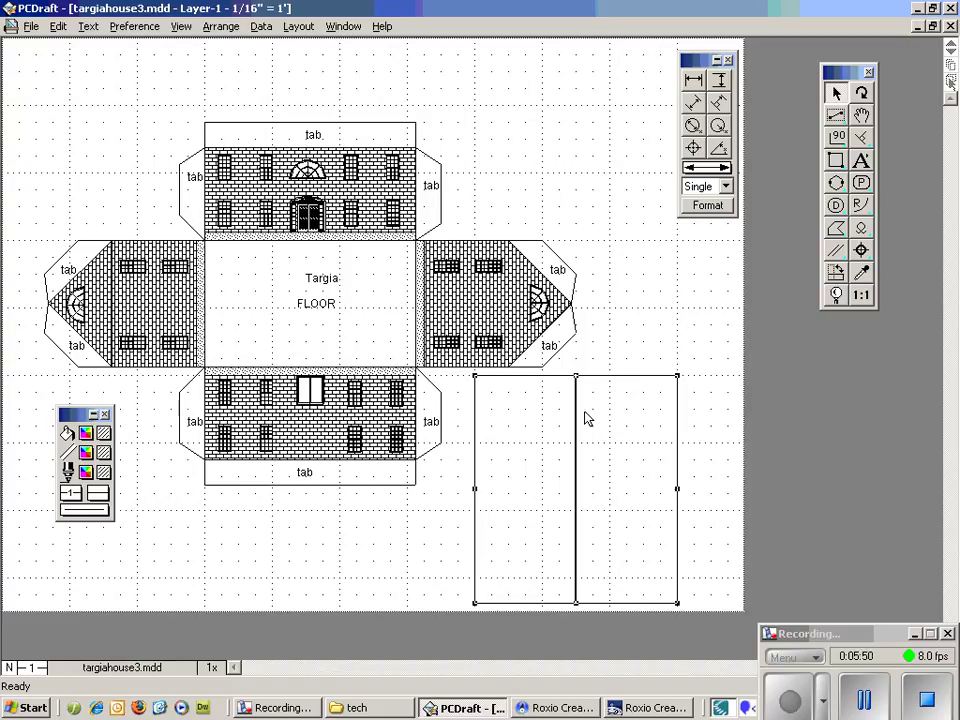
pyautogui.click(103, 433)
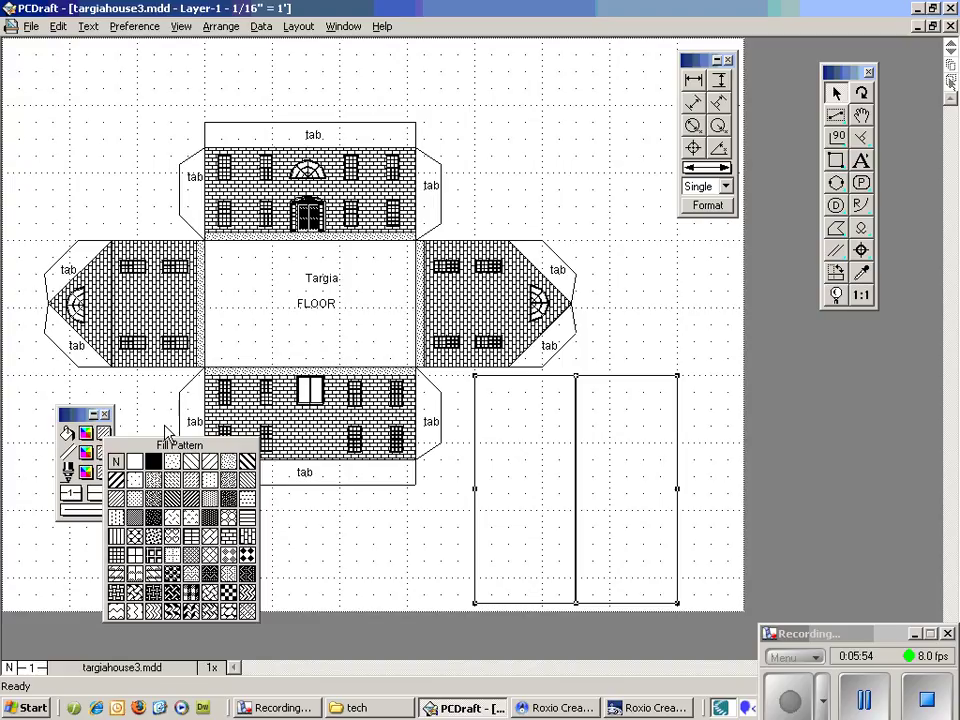
pyautogui.click(247, 576)
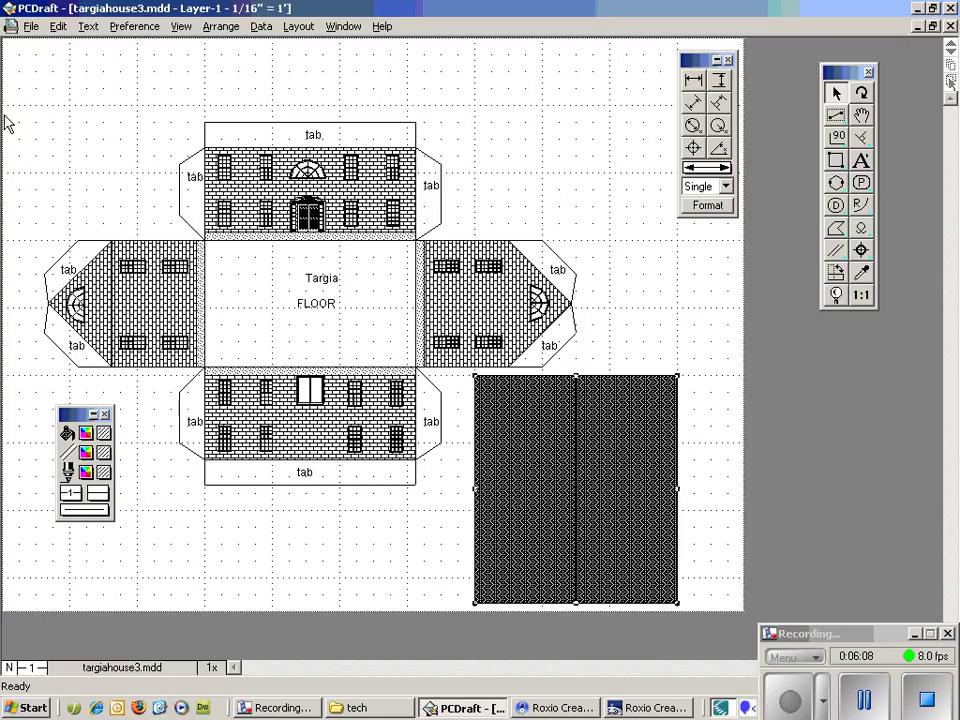
# Step: Open the wall brick pattern in Edit Patterns and paint its brick cells gold
pyautogui.click(134, 26)
pyautogui.moveTo(152, 157)
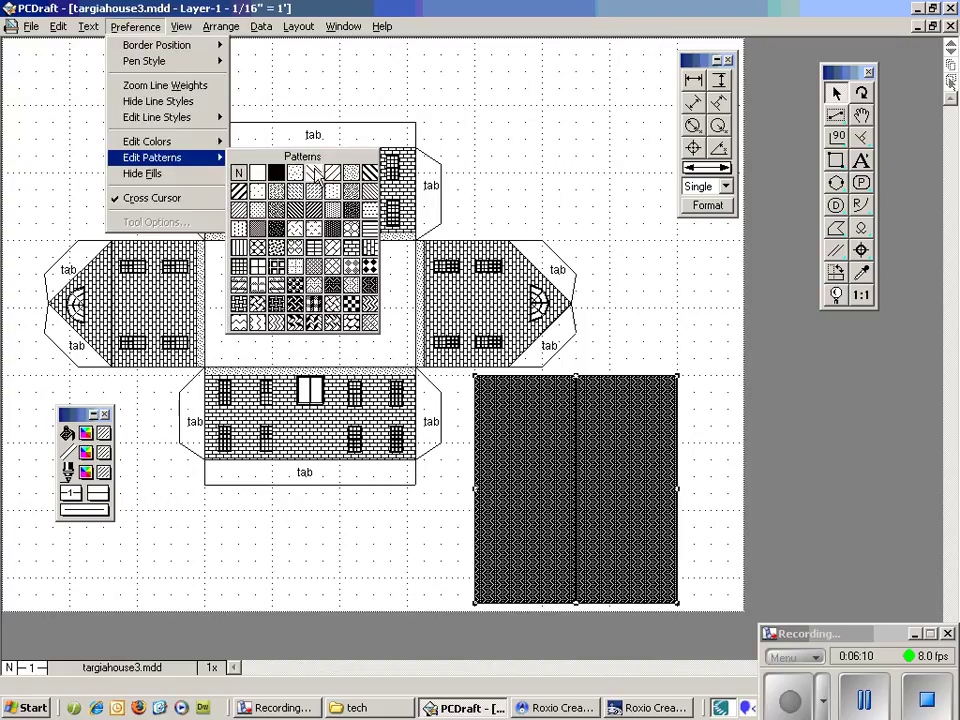
pyautogui.click(349, 209)
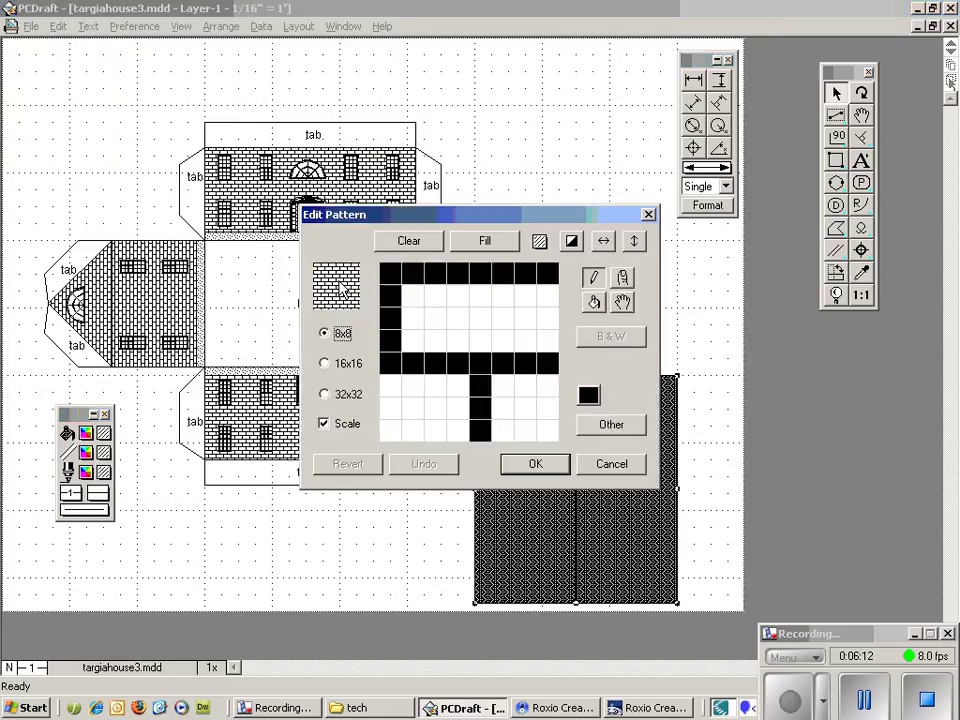
pyautogui.click(590, 395)
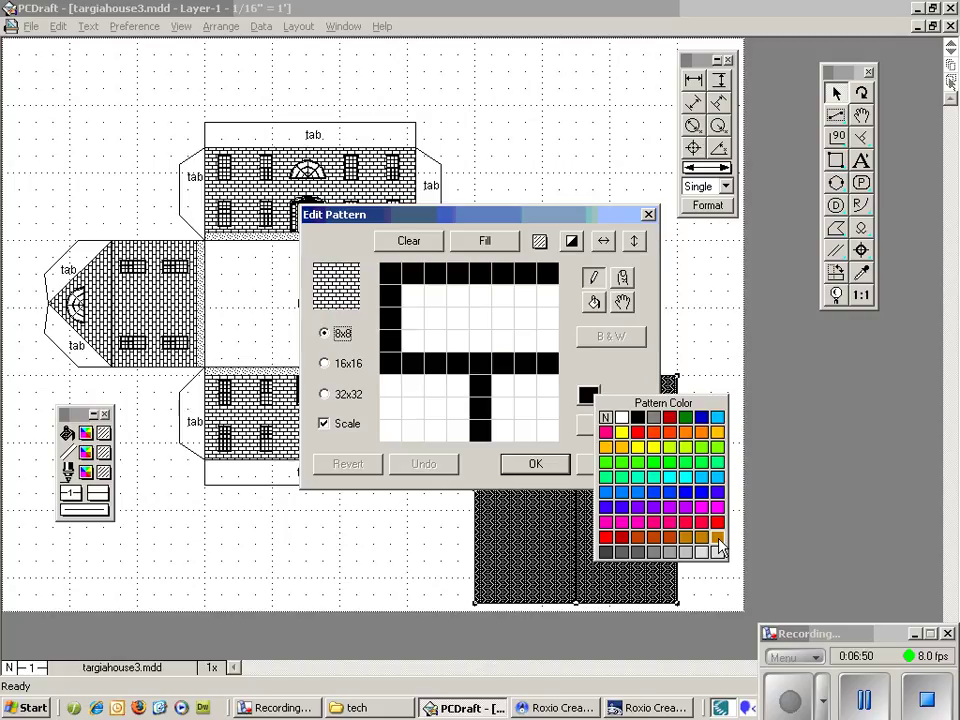
pyautogui.click(718, 540)
pyautogui.moveTo(548, 297)
pyautogui.mouseDown()
pyautogui.moveTo(429, 311)
pyautogui.moveTo(413, 333)
pyautogui.moveTo(476, 343)
pyautogui.moveTo(551, 326)
pyautogui.moveTo(439, 326)
pyautogui.moveTo(430, 345)
pyautogui.mouseUp()
pyautogui.moveTo(392, 403)
pyautogui.mouseDown()
pyautogui.moveTo(410, 432)
pyautogui.moveTo(444, 426)
pyautogui.moveTo(426, 400)
pyautogui.mouseUp()
pyautogui.moveTo(503, 388)
pyautogui.mouseDown()
pyautogui.moveTo(503, 426)
pyautogui.moveTo(544, 414)
pyautogui.mouseUp()
pyautogui.click(548, 386)
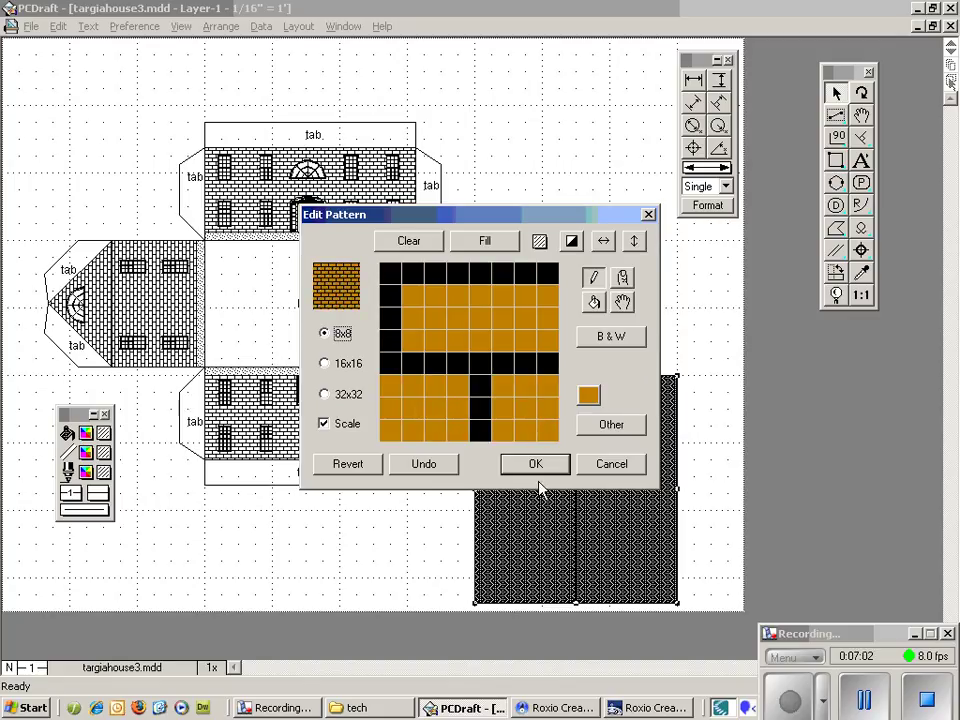
# Step: Paint the mortar lines light grey and apply the edited brick pattern
pyautogui.click(589, 395)
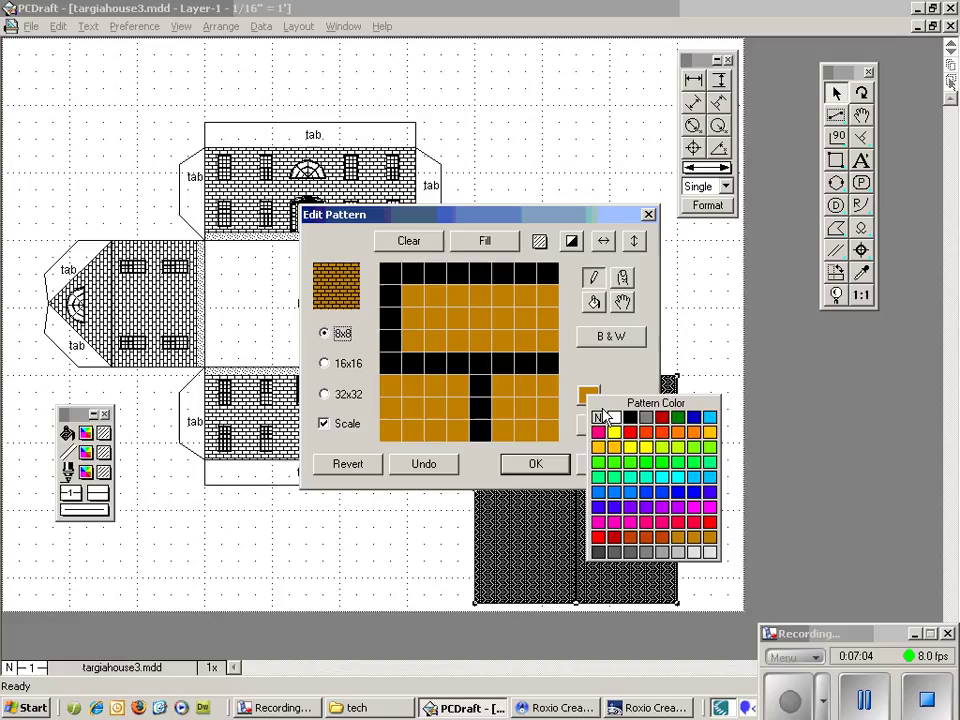
pyautogui.click(680, 553)
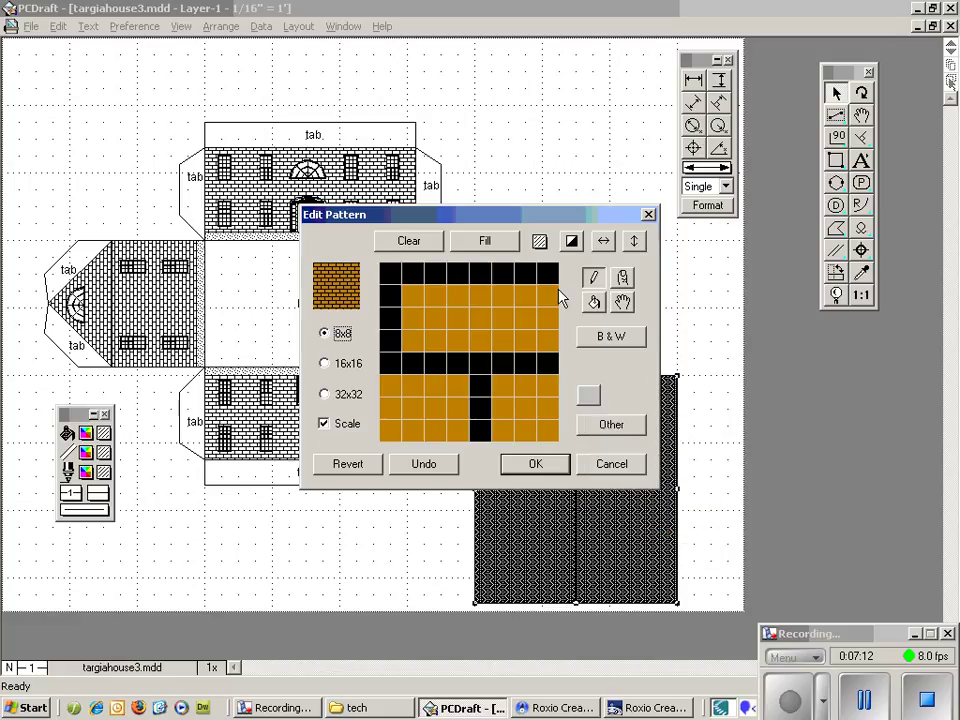
pyautogui.moveTo(505, 283)
pyautogui.mouseDown()
pyautogui.moveTo(393, 282)
pyautogui.moveTo(384, 350)
pyautogui.moveTo(385, 360)
pyautogui.moveTo(420, 363)
pyautogui.moveTo(541, 362)
pyautogui.moveTo(486, 389)
pyautogui.moveTo(487, 432)
pyautogui.mouseUp()
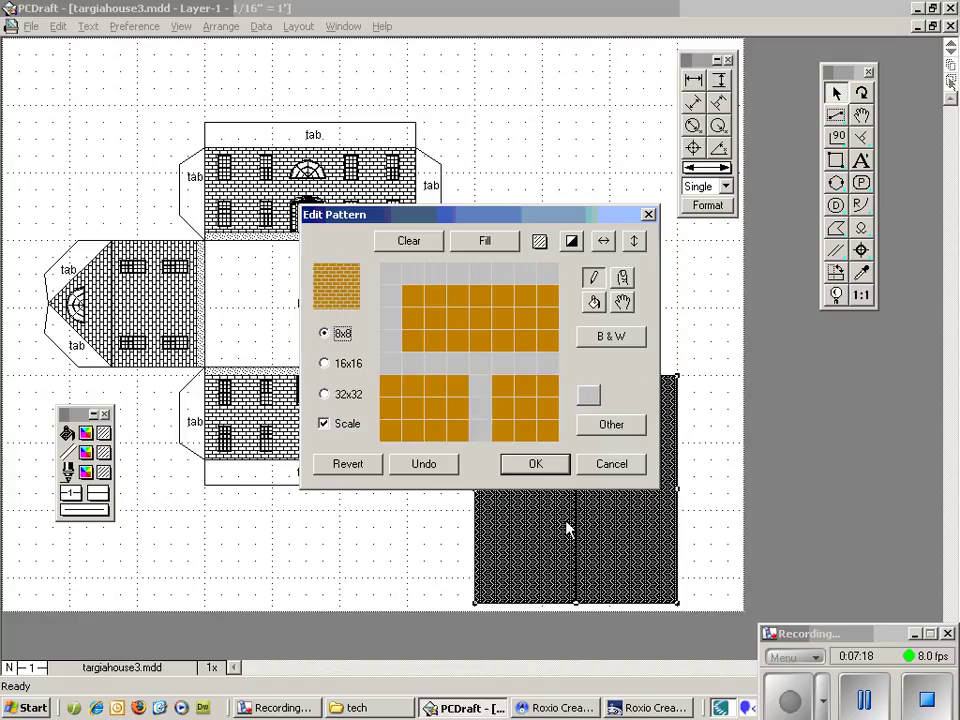
pyautogui.click(554, 466)
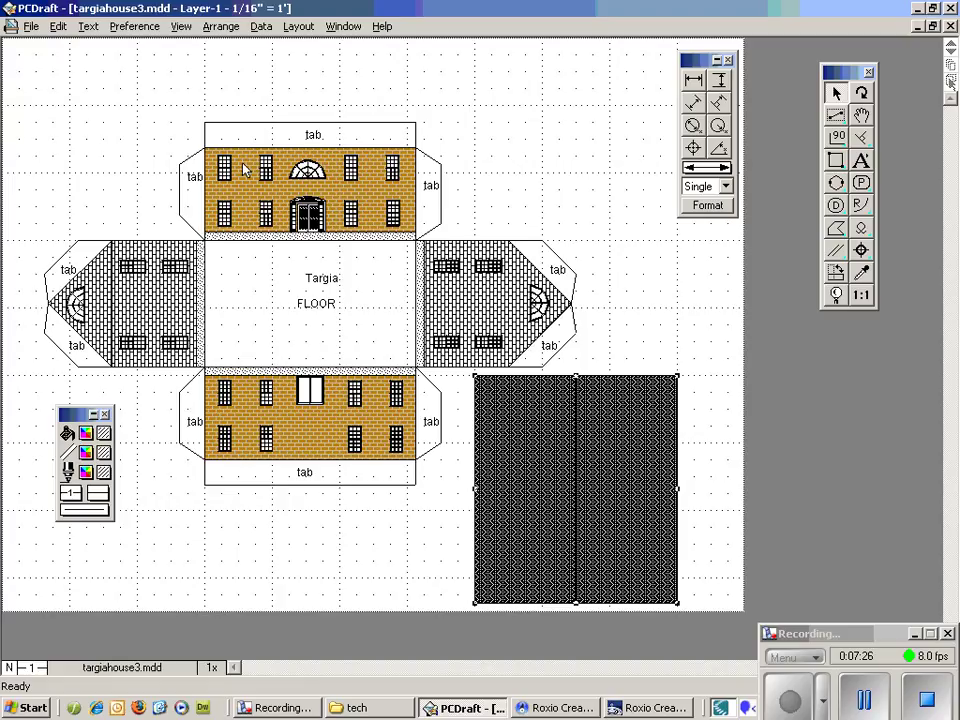
# Step: Open the gable brick pattern for editing and paint all its brick cells orange
pyautogui.click(134, 26)
pyautogui.moveTo(180, 165)
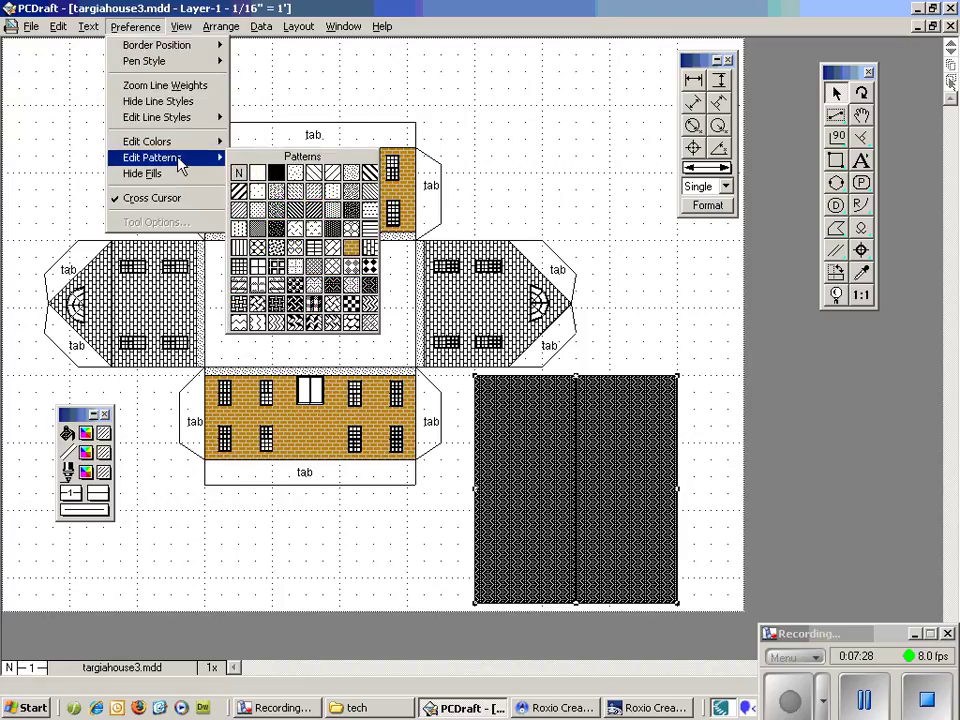
pyautogui.click(276, 189)
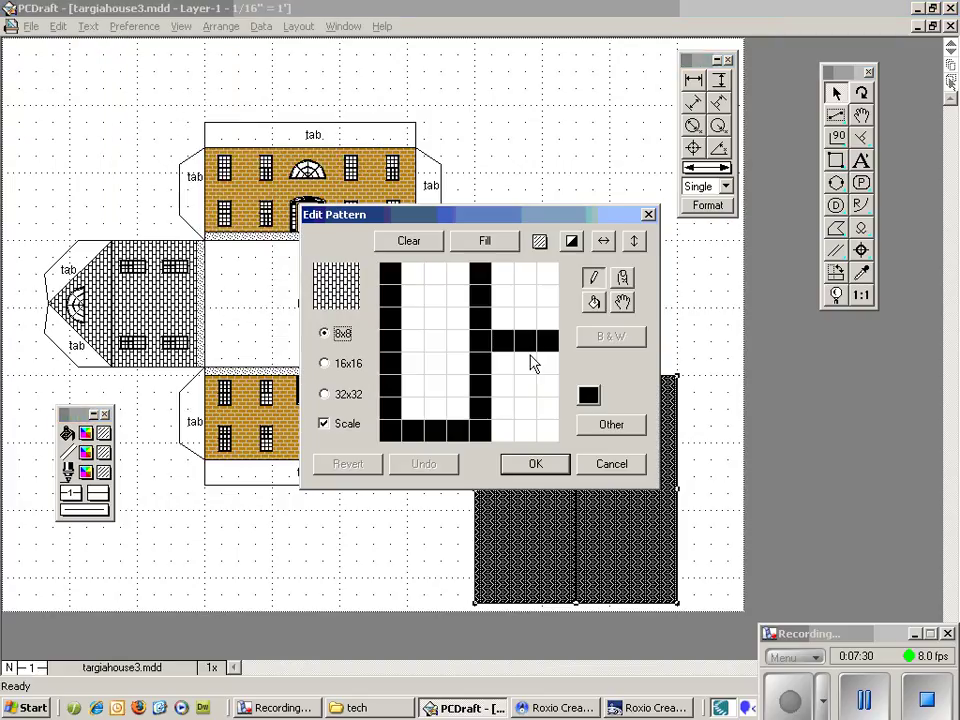
pyautogui.click(588, 396)
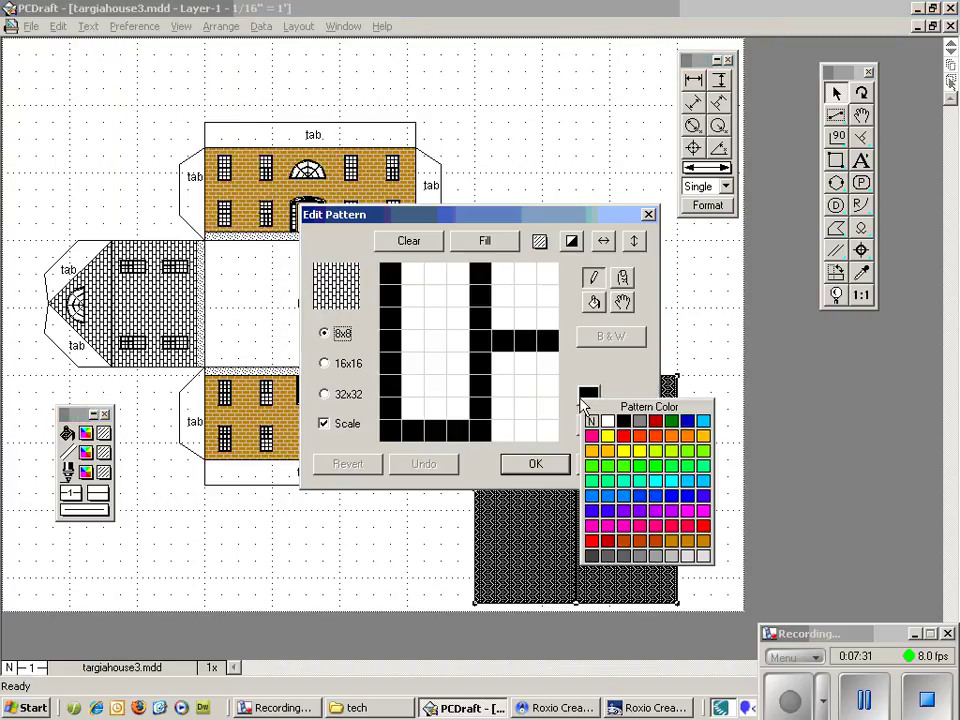
pyautogui.click(706, 541)
pyautogui.moveTo(418, 275)
pyautogui.mouseDown()
pyautogui.moveTo(423, 335)
pyautogui.moveTo(411, 413)
pyautogui.moveTo(457, 408)
pyautogui.moveTo(457, 292)
pyautogui.moveTo(446, 266)
pyautogui.moveTo(431, 396)
pyautogui.mouseUp()
pyautogui.moveTo(508, 281)
pyautogui.mouseDown()
pyautogui.moveTo(524, 321)
pyautogui.moveTo(545, 279)
pyautogui.mouseUp()
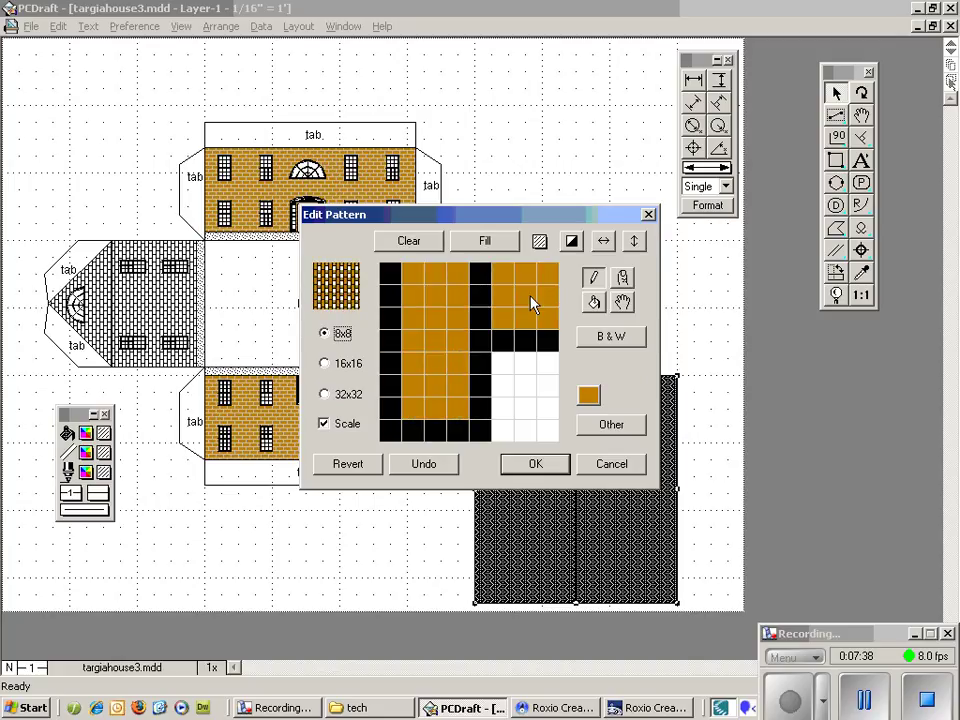
pyautogui.moveTo(503, 362)
pyautogui.mouseDown()
pyautogui.moveTo(504, 428)
pyautogui.moveTo(545, 430)
pyautogui.moveTo(532, 400)
pyautogui.mouseUp()
pyautogui.click(532, 400)
pyautogui.click(525, 362)
pyautogui.click(535, 465)
# Step: Paint the pattern's mortar lines light grey and apply it to the gable panels
pyautogui.click(589, 397)
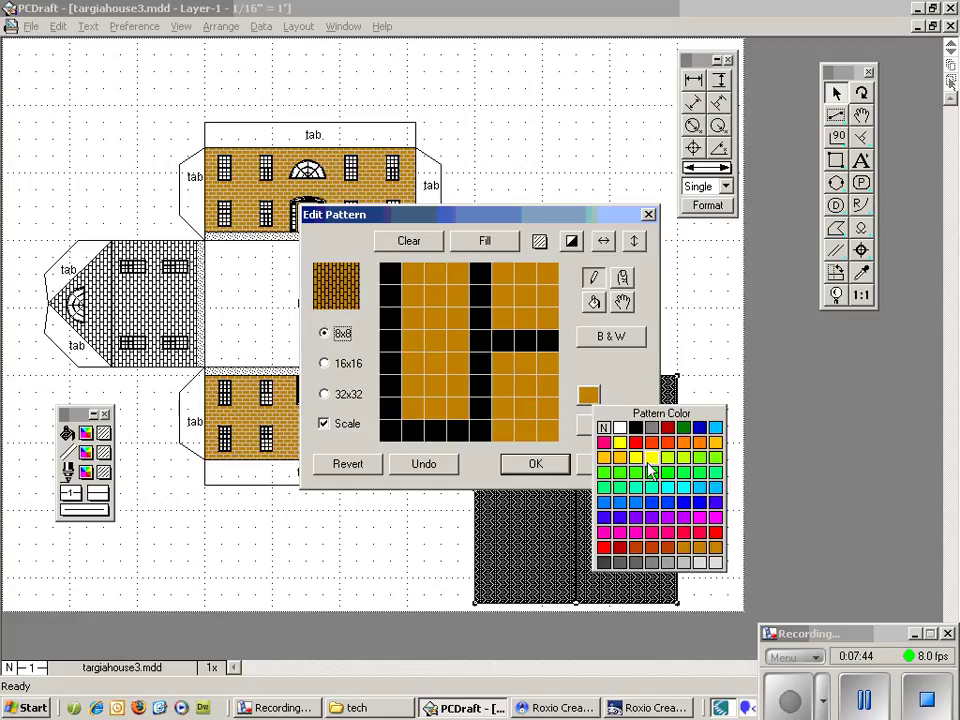
pyautogui.click(686, 562)
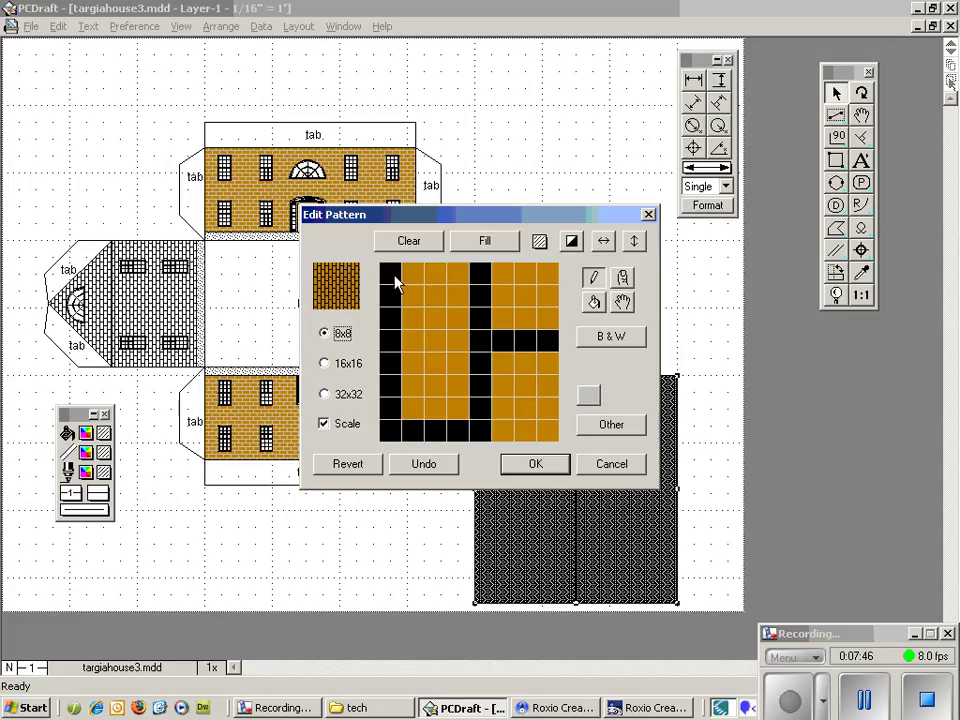
pyautogui.moveTo(396, 279)
pyautogui.mouseDown()
pyautogui.moveTo(388, 429)
pyautogui.moveTo(461, 439)
pyautogui.moveTo(482, 401)
pyautogui.moveTo(480, 296)
pyautogui.moveTo(506, 339)
pyautogui.moveTo(546, 341)
pyautogui.mouseUp()
pyautogui.click(533, 465)
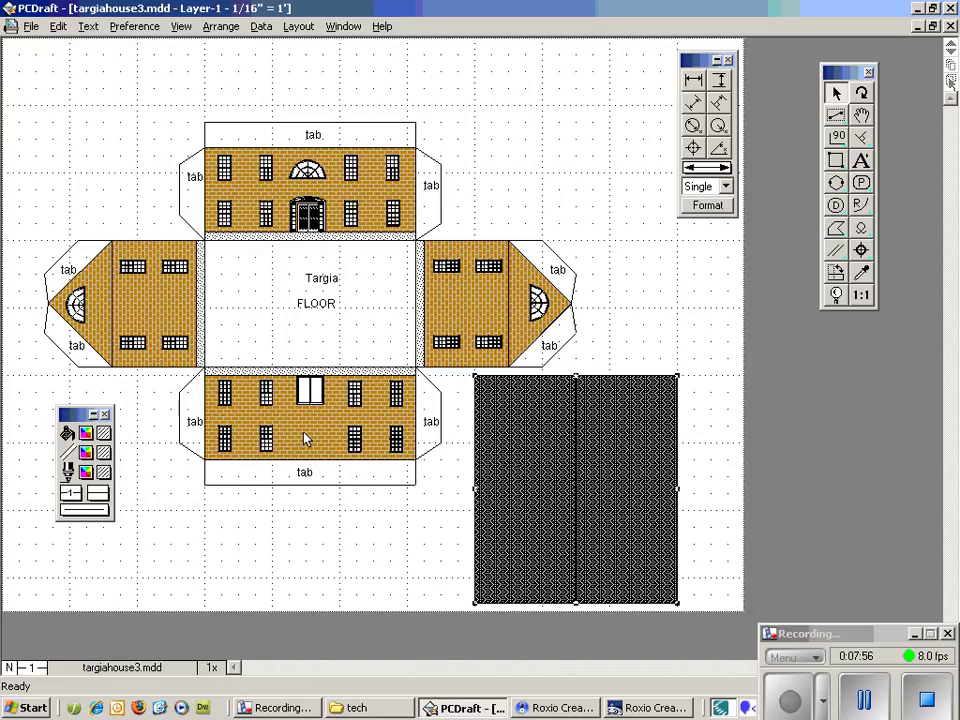
# Step: Deselect the roof and Save As targiahouse4.mdd, changing the version number from 3 to 4
pyautogui.click(378, 553)
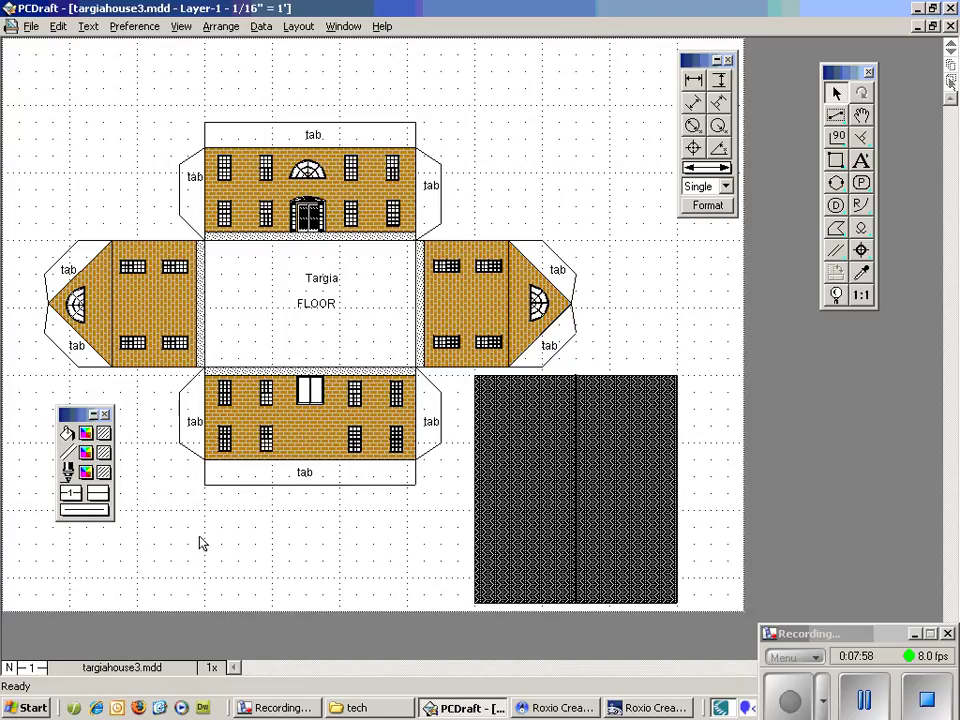
pyautogui.click(32, 27)
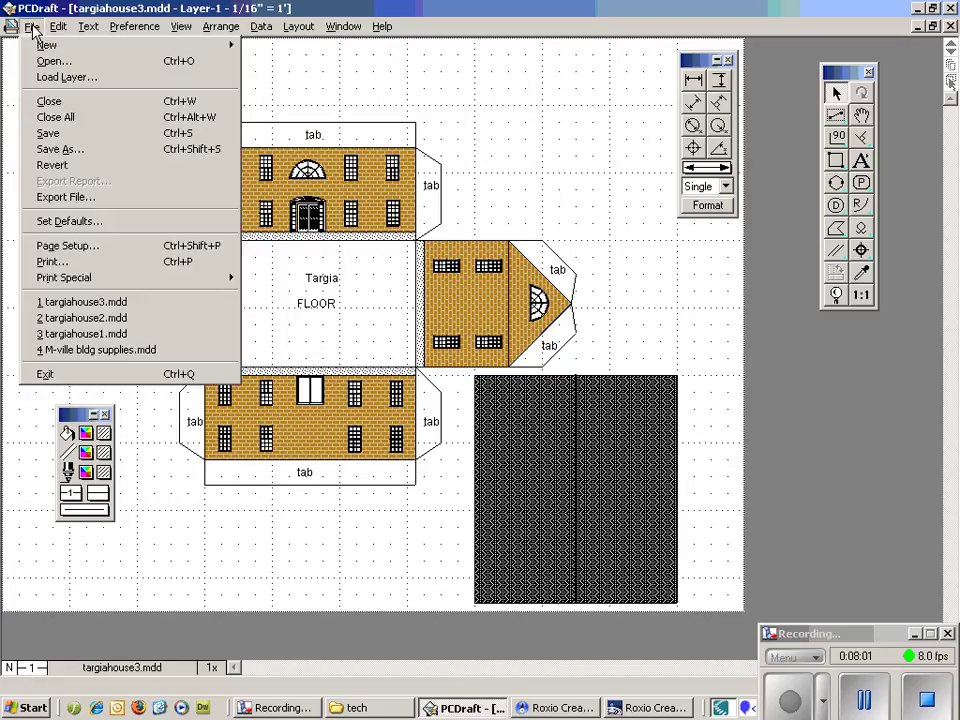
pyautogui.click(50, 152)
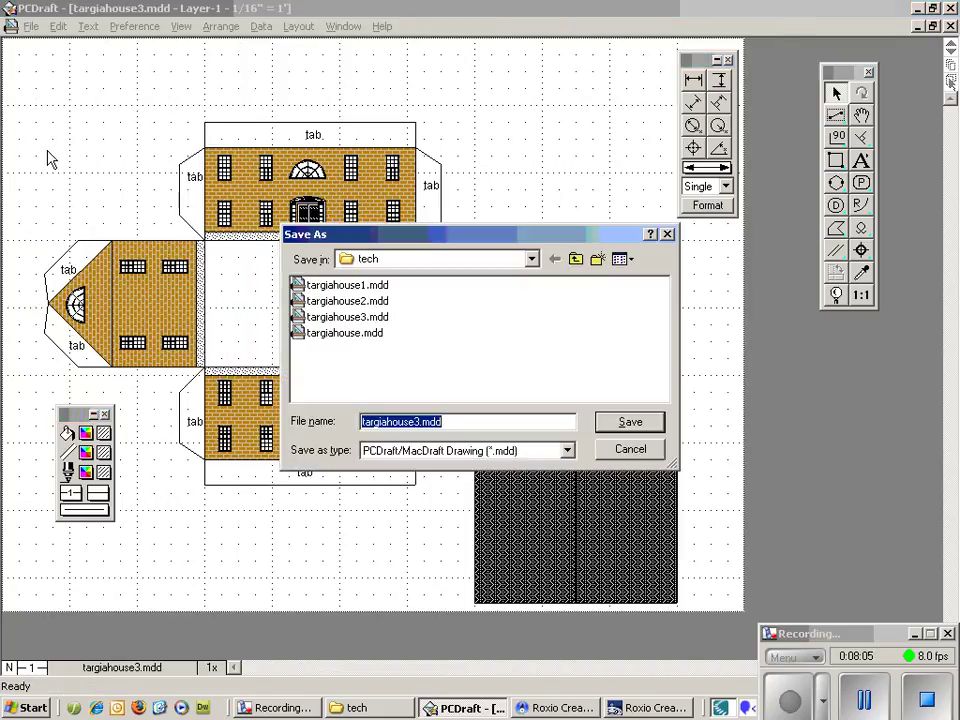
pyautogui.click(418, 421)
pyautogui.press('BackSpace')
pyautogui.write('4')
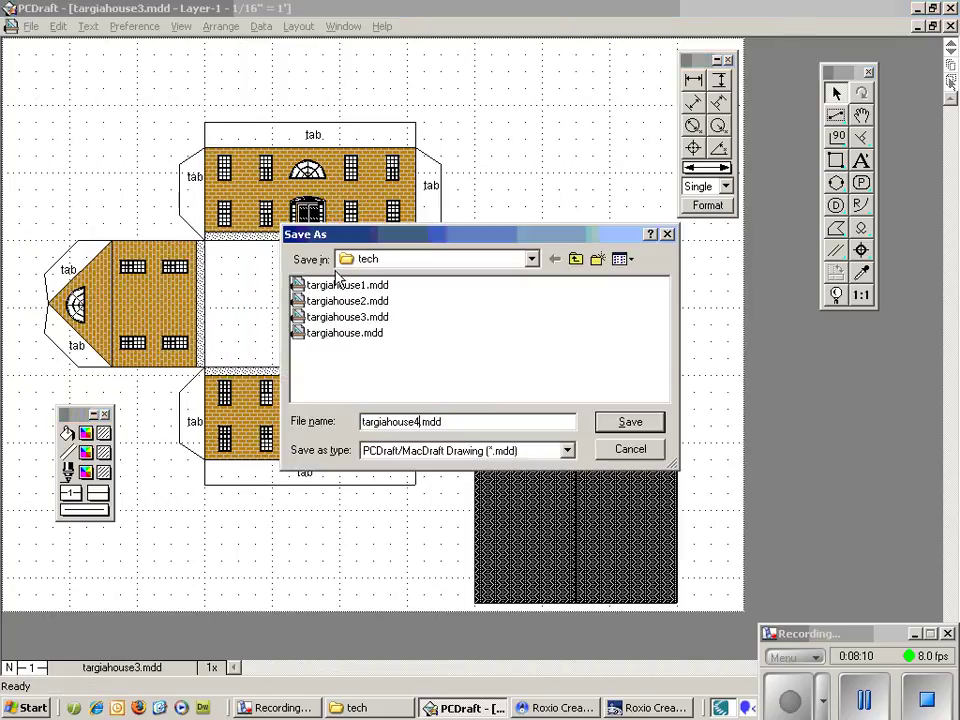
pyautogui.click(630, 422)
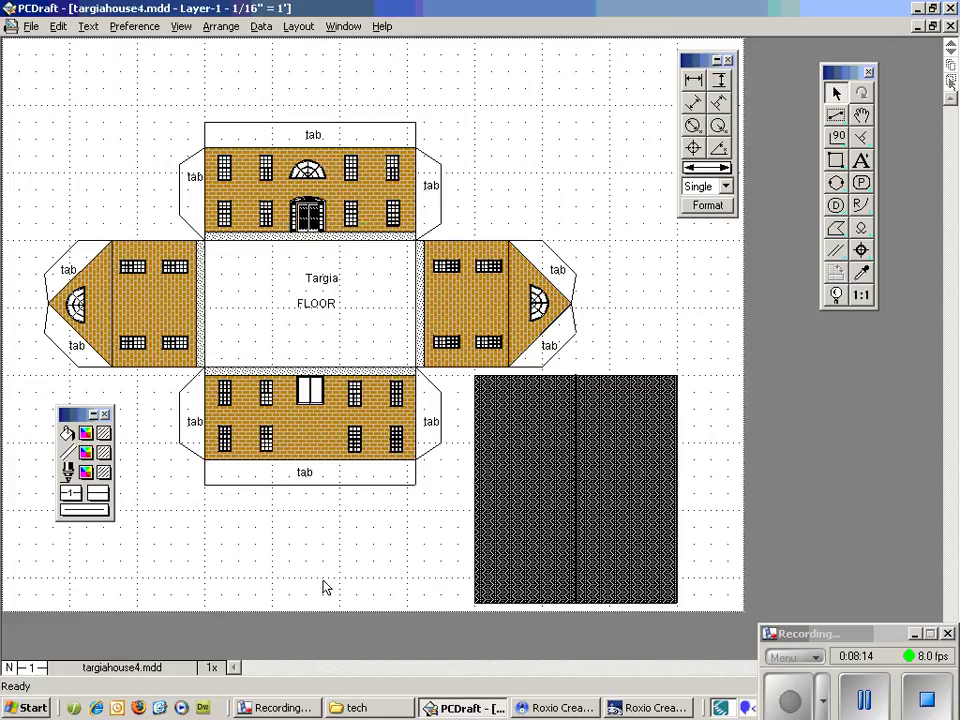